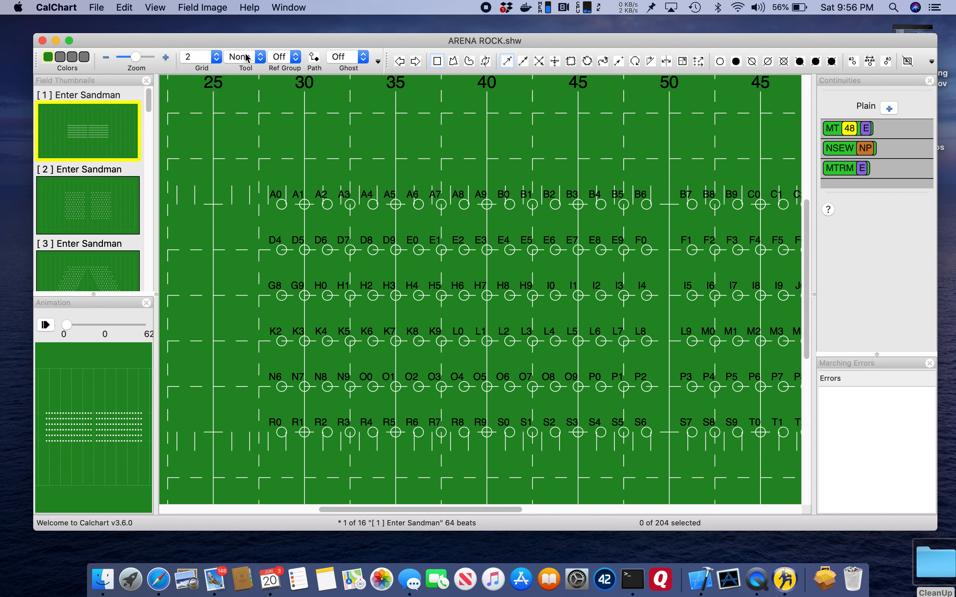
# Set the tool snap to 2, try moving marcher A0 slightly, and set the grid to None
pyautogui.click(245, 57)
pyautogui.click(237, 80)
pyautogui.moveTo(283, 208)
pyautogui.mouseDown()
pyautogui.moveTo(306, 189)
pyautogui.moveTo(274, 155)
pyautogui.moveTo(305, 182)
pyautogui.moveTo(284, 203)
pyautogui.moveTo(308, 170)
pyautogui.moveTo(281, 206)
pyautogui.mouseUp()
pyautogui.click(218, 59)
pyautogui.click(196, 33)
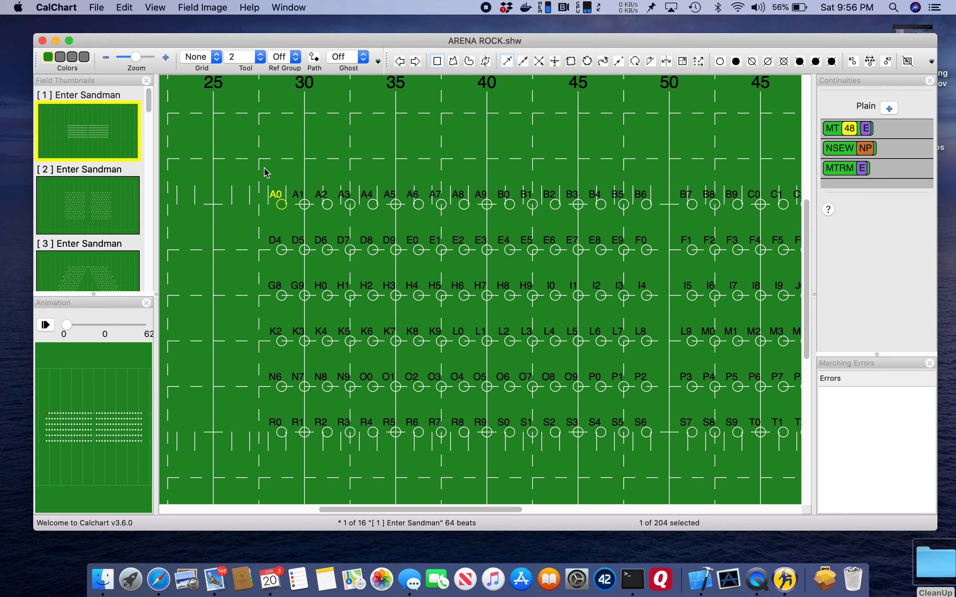
# Nudge marcher A0 off its grid spot with the tool snap set to None
pyautogui.moveTo(281, 208)
pyautogui.mouseDown()
pyautogui.moveTo(304, 182)
pyautogui.moveTo(285, 204)
pyautogui.moveTo(274, 174)
pyautogui.moveTo(294, 149)
pyautogui.moveTo(283, 201)
pyautogui.moveTo(284, 192)
pyautogui.mouseUp()
pyautogui.click(257, 56)
pyautogui.click(251, 37)
# Move marcher A0's reference group 1 point to just above the 25-yard-line area outside the block, and set the reference group back to Off
pyautogui.click(291, 58)
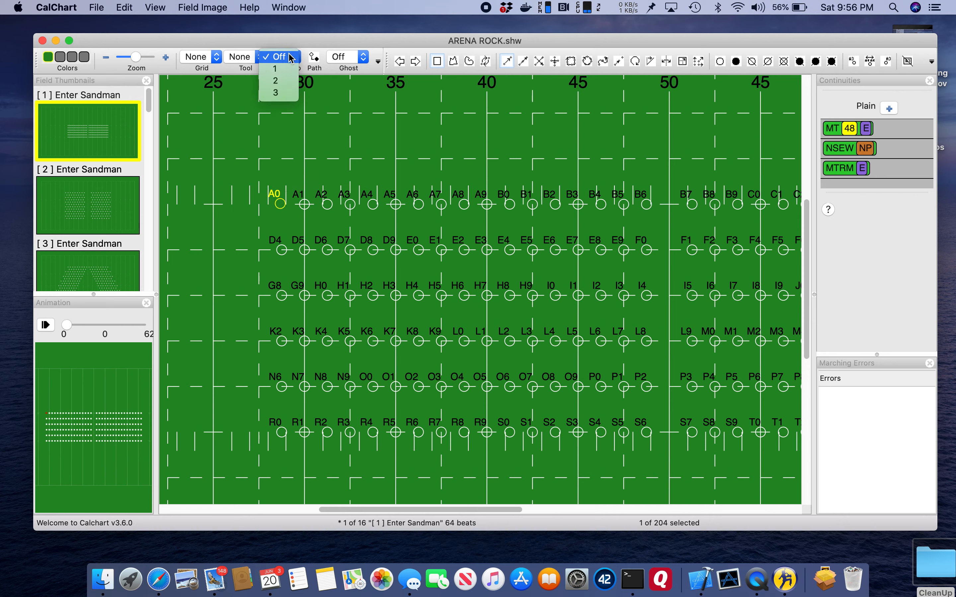
pyautogui.click(285, 71)
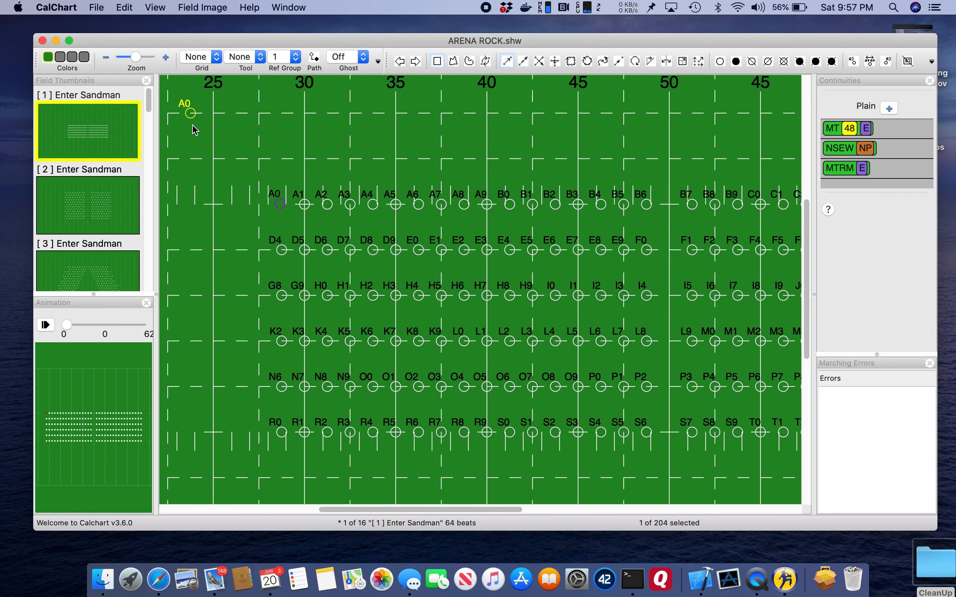
pyautogui.moveTo(190, 115); pyautogui.dragTo(230, 179)
pyautogui.click(293, 58)
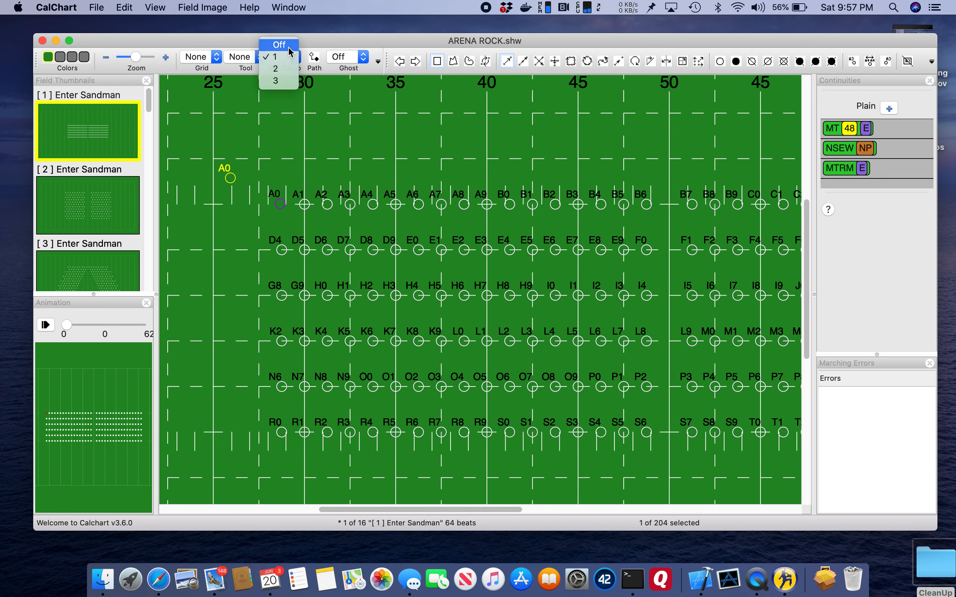
pyautogui.click(290, 44)
# Show marcher A0's path to its position on the next sheet, and hide the path again
pyautogui.click(314, 59)
pyautogui.scroll(3, 285, 176)
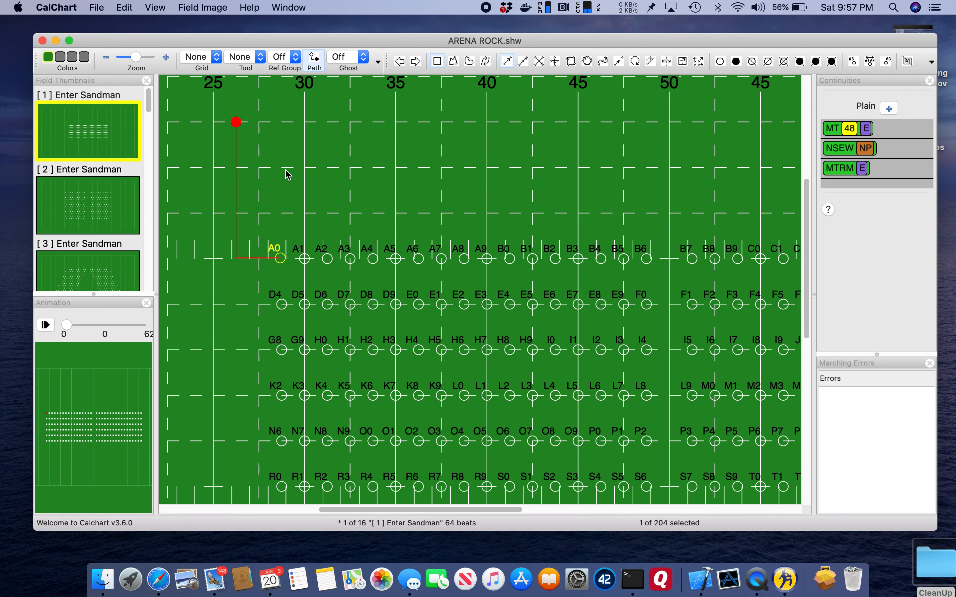
pyautogui.click(317, 66)
# Overlay the next sheet as a ghost and turn it off, and view sheet 2 before returning to sheet 1
pyautogui.click(317, 66)
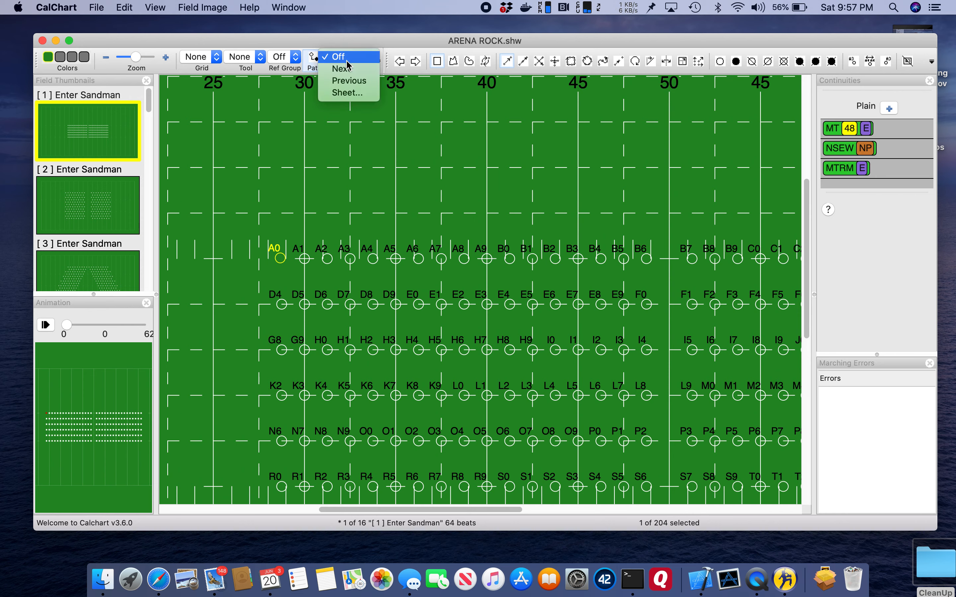
pyautogui.click(347, 71)
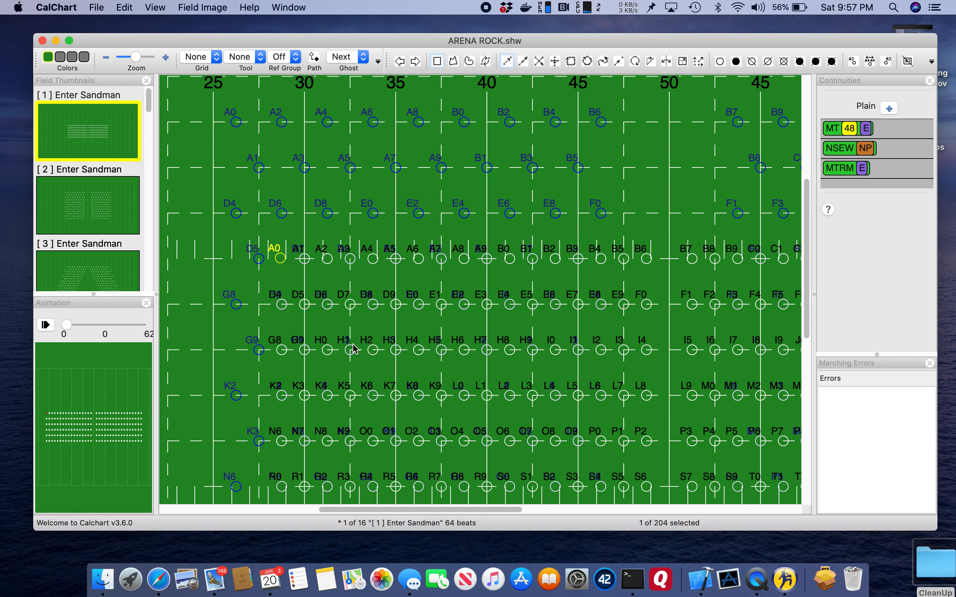
pyautogui.click(351, 58)
pyautogui.click(339, 41)
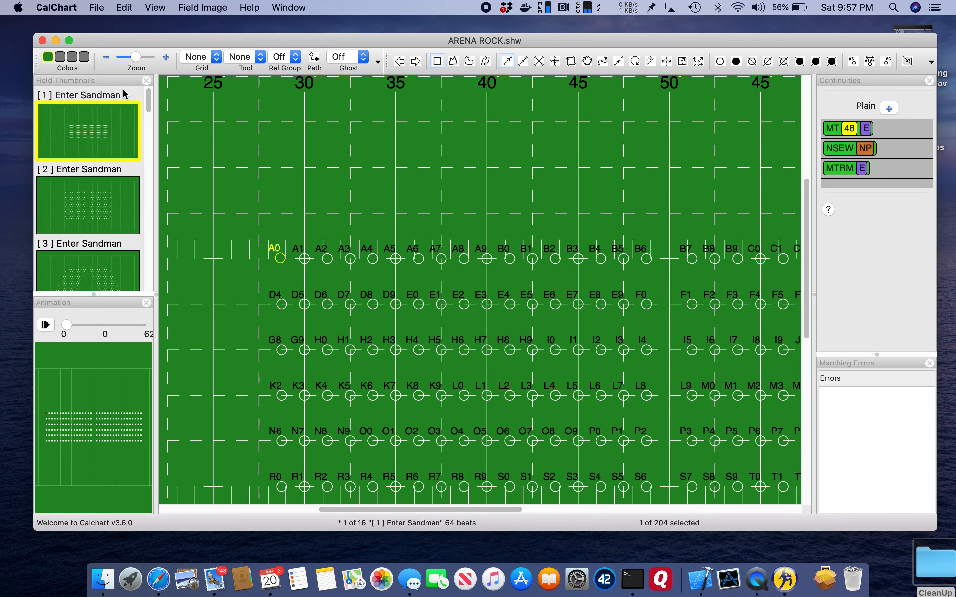
pyautogui.click(416, 62)
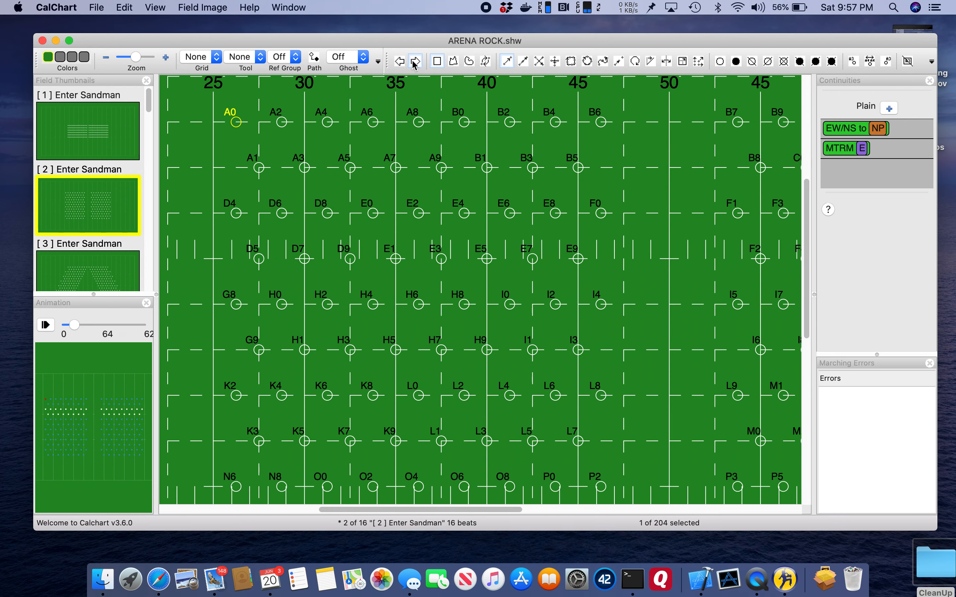
pyautogui.click(399, 61)
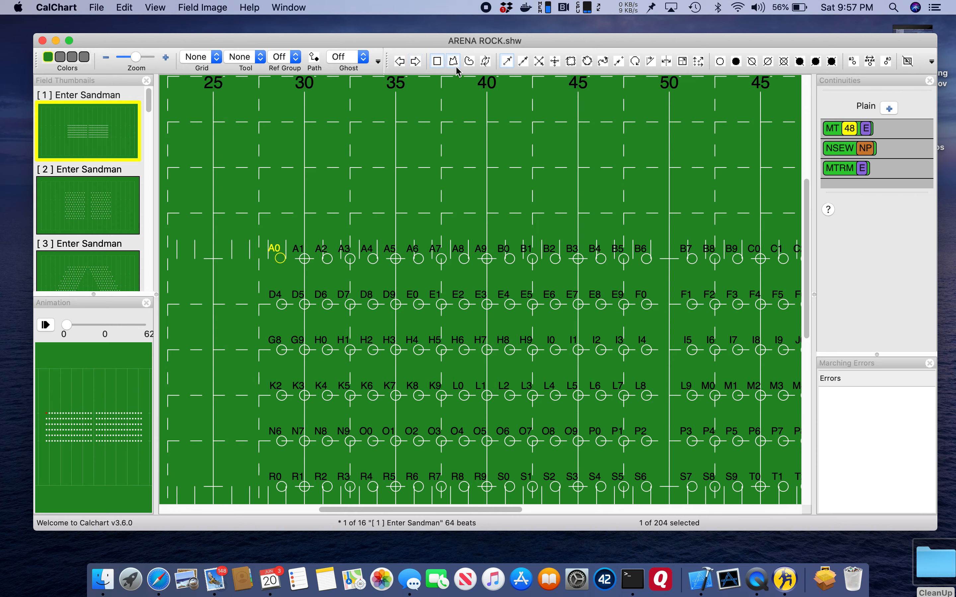
# Select the marchers in the first three rows from A0 to about H4 with a polygon, and clear the selection
pyautogui.click(455, 117)
pyautogui.moveTo(250, 223); pyautogui.dragTo(405, 382)
pyautogui.click(459, 173)
pyautogui.moveTo(259, 230)
pyautogui.mouseDown()
pyautogui.moveTo(248, 368)
pyautogui.moveTo(379, 396)
pyautogui.moveTo(427, 382)
pyautogui.moveTo(426, 371)
pyautogui.moveTo(409, 239)
pyautogui.moveTo(361, 230)
pyautogui.mouseUp()
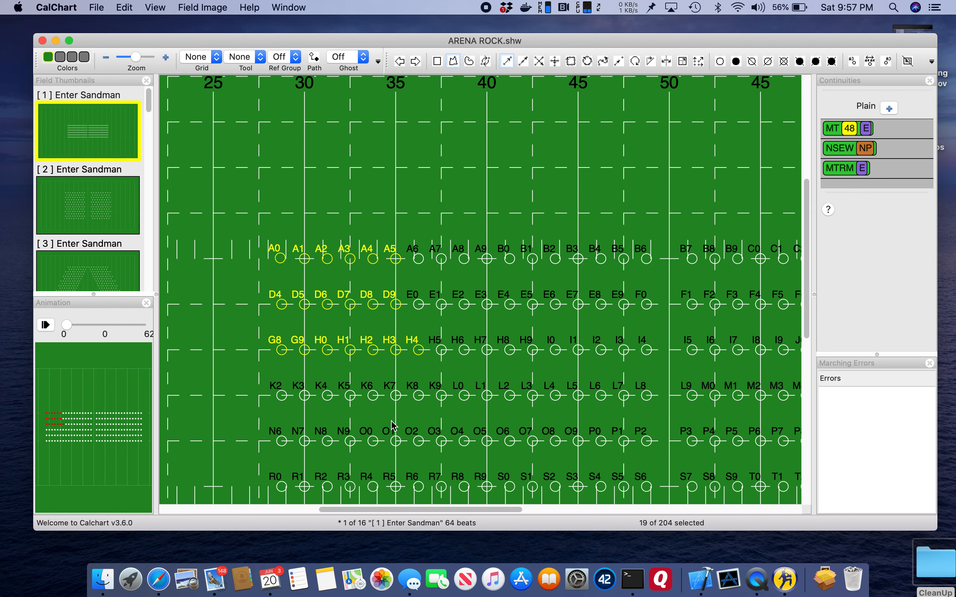
pyautogui.click(455, 203)
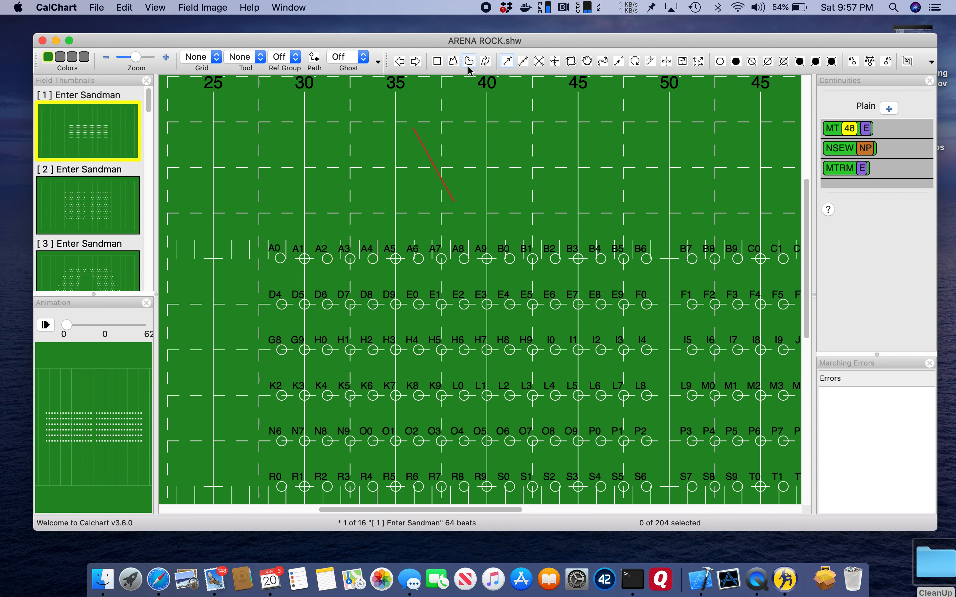
# Lasso irregular groups of marchers from A0 through B3 and the rows below, and clear the selection
pyautogui.click(471, 150)
pyautogui.moveTo(306, 222)
pyautogui.mouseDown()
pyautogui.moveTo(284, 221)
pyautogui.moveTo(253, 251)
pyautogui.moveTo(248, 303)
pyautogui.moveTo(284, 356)
pyautogui.moveTo(340, 337)
pyautogui.moveTo(350, 321)
pyautogui.moveTo(395, 336)
pyautogui.moveTo(419, 301)
pyautogui.moveTo(370, 288)
pyautogui.moveTo(296, 312)
pyautogui.moveTo(302, 289)
pyautogui.moveTo(319, 280)
pyautogui.moveTo(381, 264)
pyautogui.moveTo(381, 243)
pyautogui.moveTo(344, 236)
pyautogui.mouseUp()
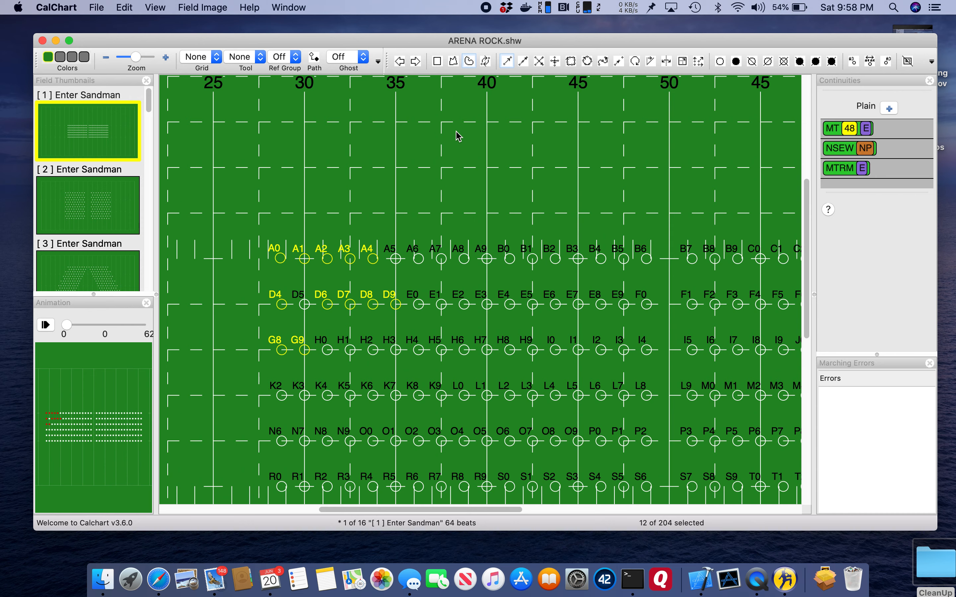
pyautogui.moveTo(386, 217)
pyautogui.mouseDown()
pyautogui.moveTo(404, 283)
pyautogui.moveTo(443, 295)
pyautogui.moveTo(494, 249)
pyautogui.moveTo(397, 224)
pyautogui.mouseUp()
pyautogui.moveTo(559, 234)
pyautogui.mouseDown()
pyautogui.moveTo(478, 274)
pyautogui.moveTo(455, 332)
pyautogui.mouseUp()
pyautogui.moveTo(592, 243); pyautogui.dragTo(531, 329)
pyautogui.moveTo(560, 234)
pyautogui.mouseDown()
pyautogui.moveTo(519, 331)
pyautogui.moveTo(607, 292)
pyautogui.moveTo(545, 239)
pyautogui.mouseUp()
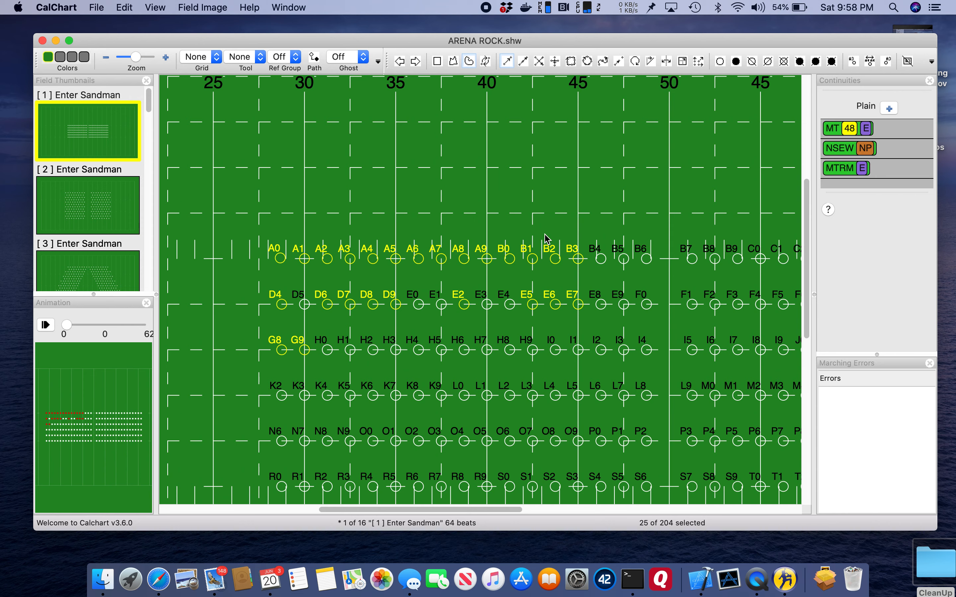
pyautogui.click(452, 191)
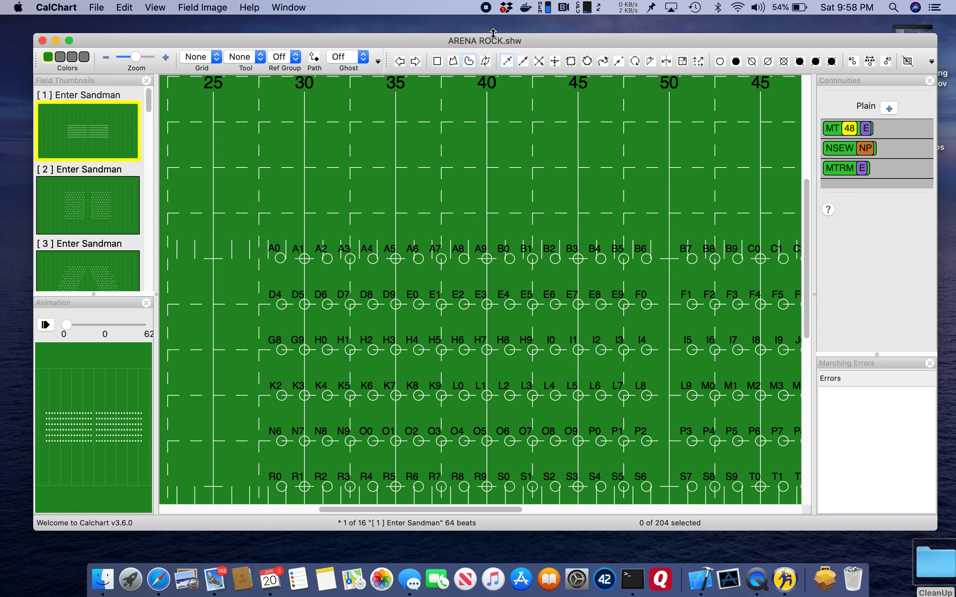
# Swap the positions of marchers A0 and A1, and undo the swap
pyautogui.click(485, 61)
pyautogui.click(281, 258)
pyautogui.click(305, 260)
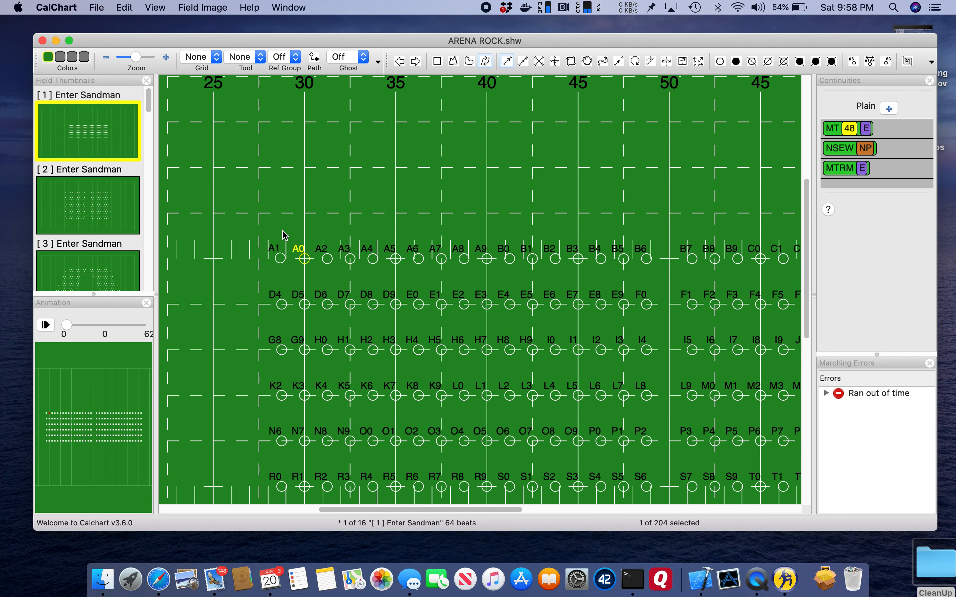
pyautogui.press('super+z')
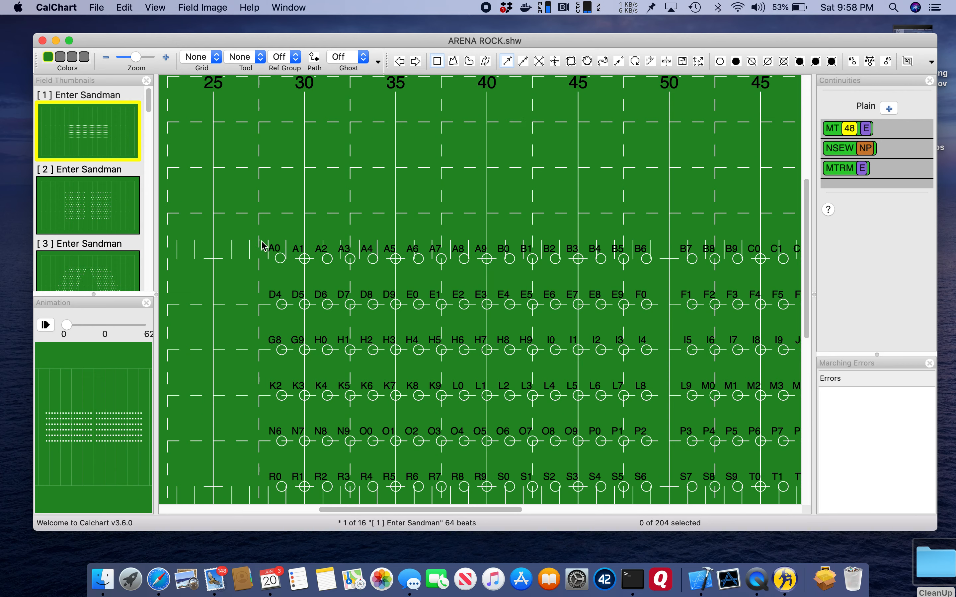
# Select all marchers, move the whole block diagonally away from its start by A0, and undo the move
pyautogui.press('super+a')
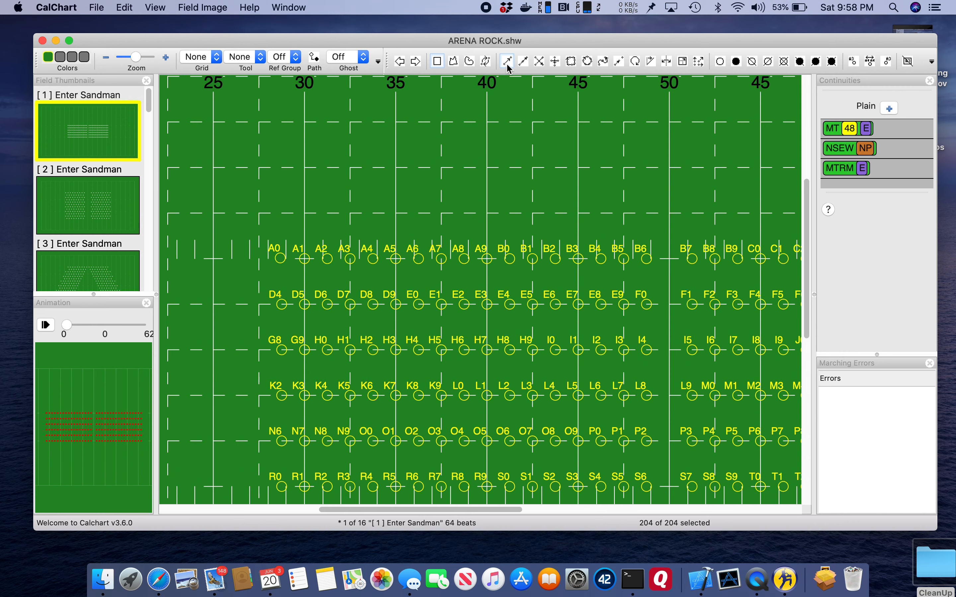
pyautogui.moveTo(280, 260); pyautogui.dragTo(242, 225)
pyautogui.press('super+z')
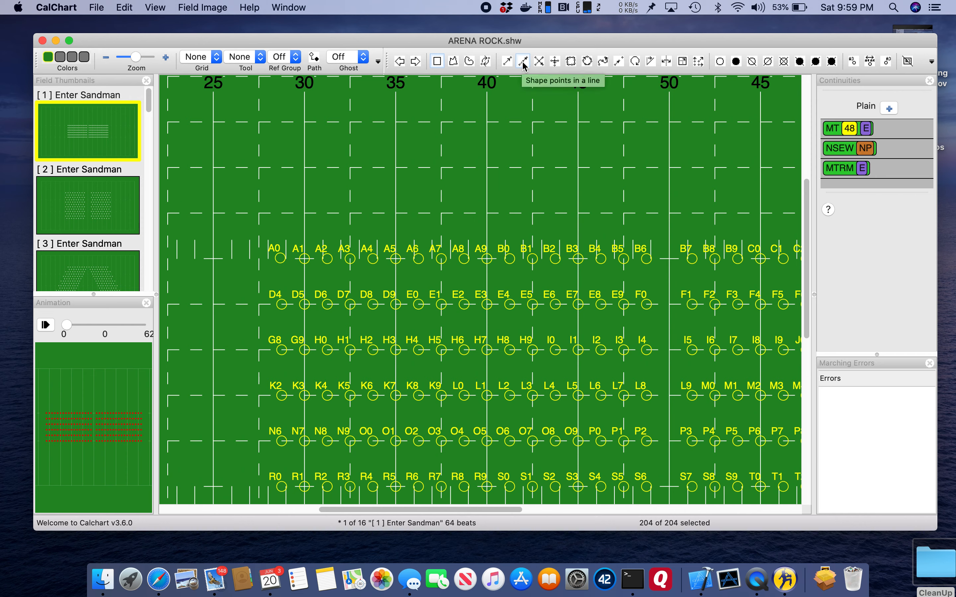
# Try to shape all selected marchers into a slanted line starting at A0, and undo the change
pyautogui.moveTo(280, 257); pyautogui.dragTo(640, 177)
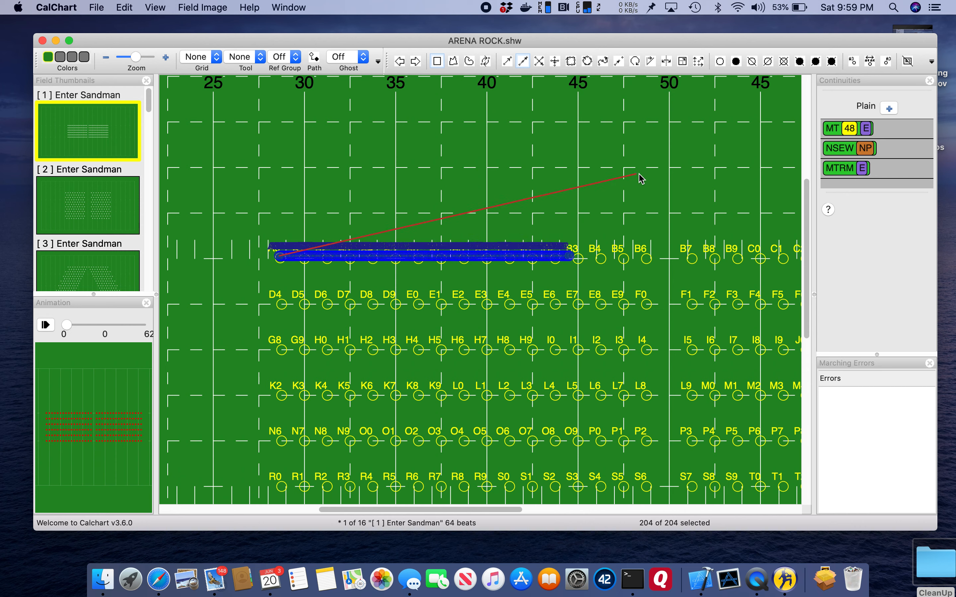
pyautogui.moveTo(544, 99); pyautogui.dragTo(779, 197)
pyautogui.press('super+z')
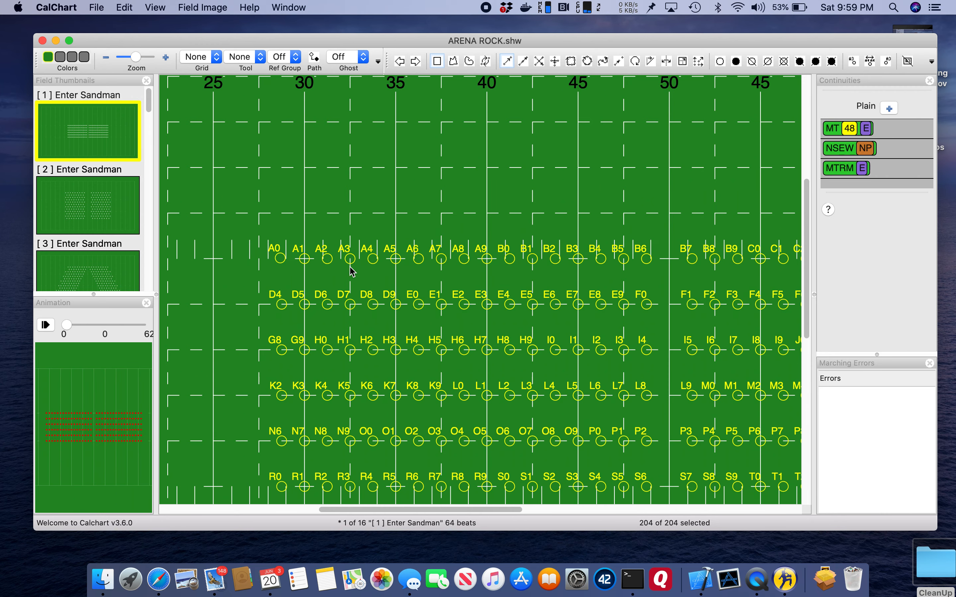
# Select marchers A0 to A5 and D4 to D9, move them about five yards toward the 50-yard line, and undo the move
pyautogui.moveTo(251, 239); pyautogui.dragTo(410, 339)
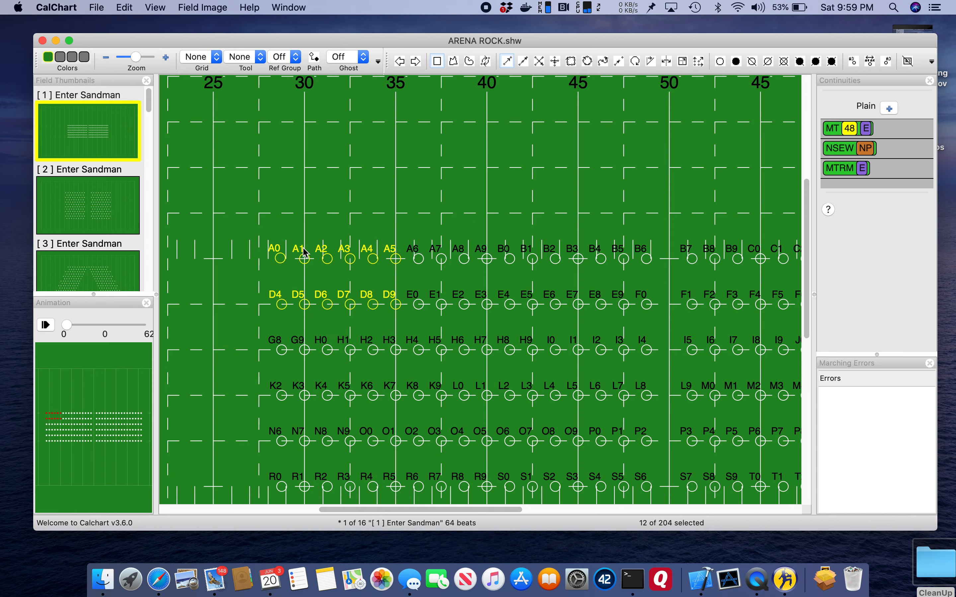
pyautogui.moveTo(284, 257); pyautogui.dragTo(368, 213)
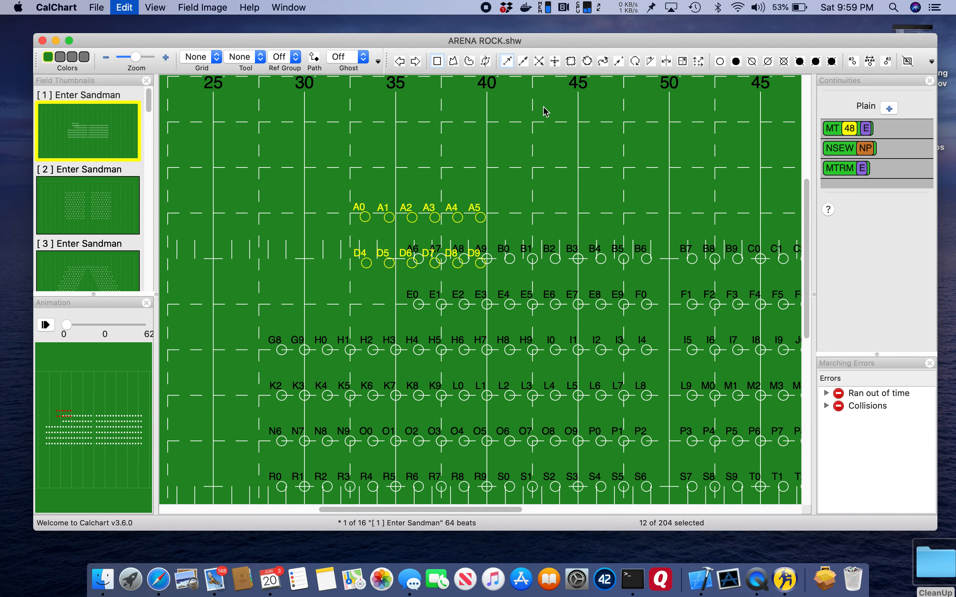
pyautogui.press('super+z')
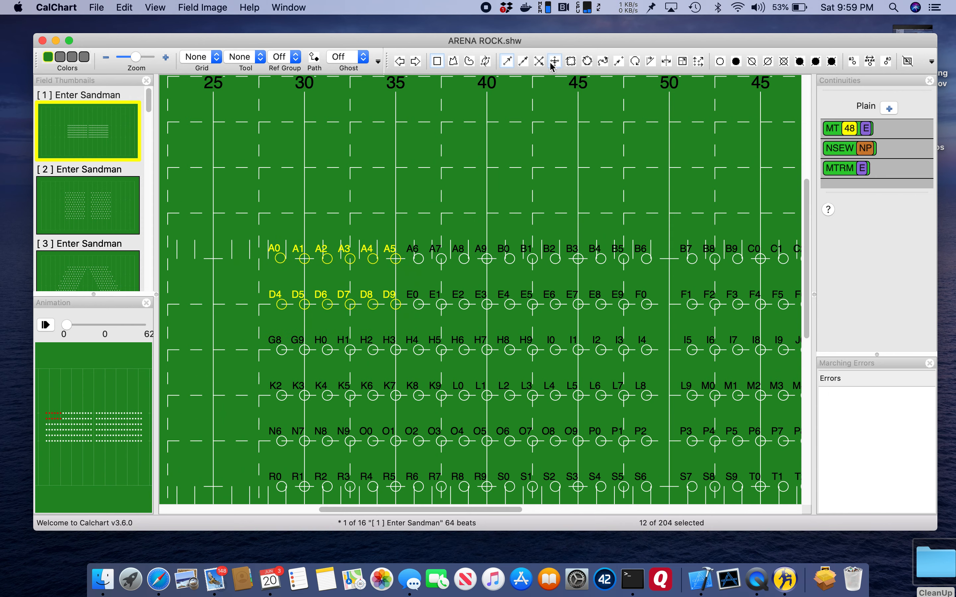
# Shape the twelve selected marchers into a slanted line from A0's spot to about the 37-yard line, and undo it
pyautogui.click(523, 62)
pyautogui.moveTo(280, 262); pyautogui.dragTo(433, 193)
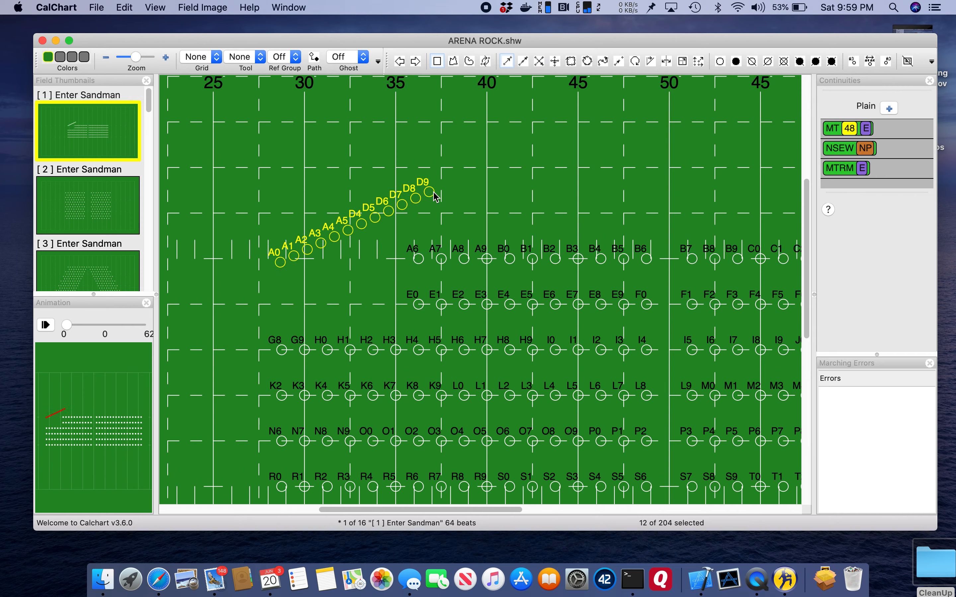
pyautogui.press('super+z')
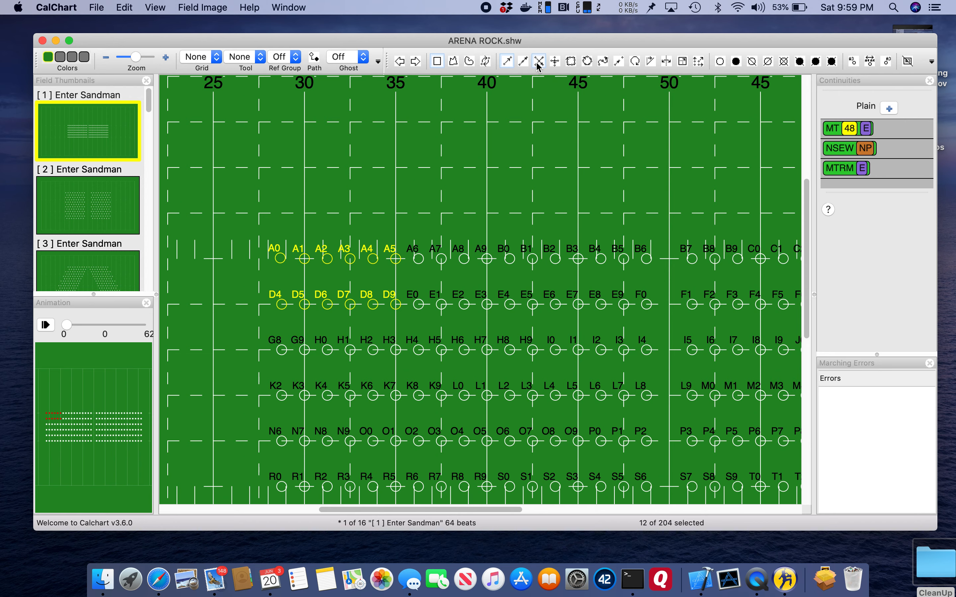
# Select all marchers, shape them into a wide X starting at A0's spot, and undo the shape
pyautogui.press('super+a')
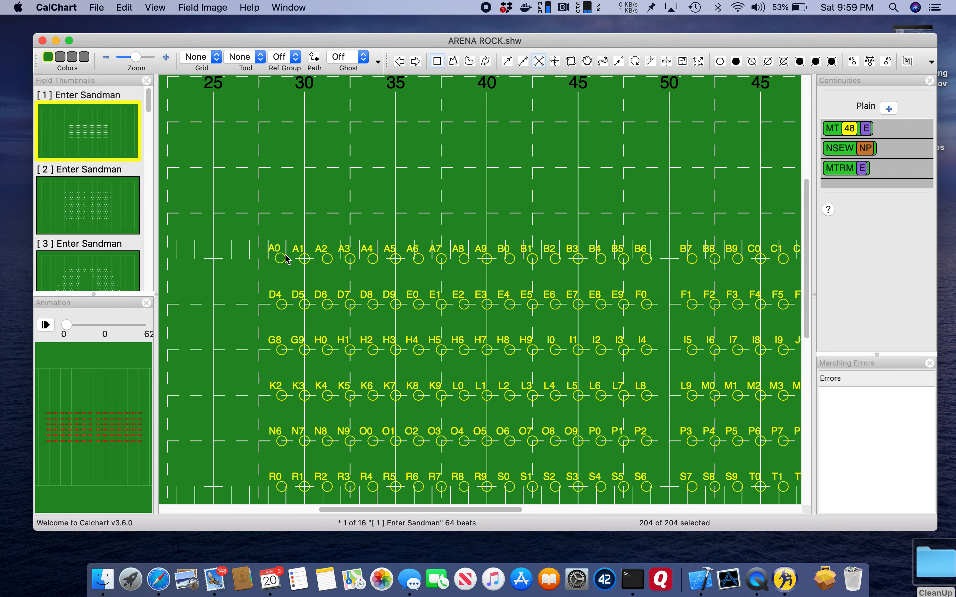
pyautogui.moveTo(285, 256); pyautogui.dragTo(756, 386)
pyautogui.moveTo(744, 295); pyautogui.dragTo(767, 138)
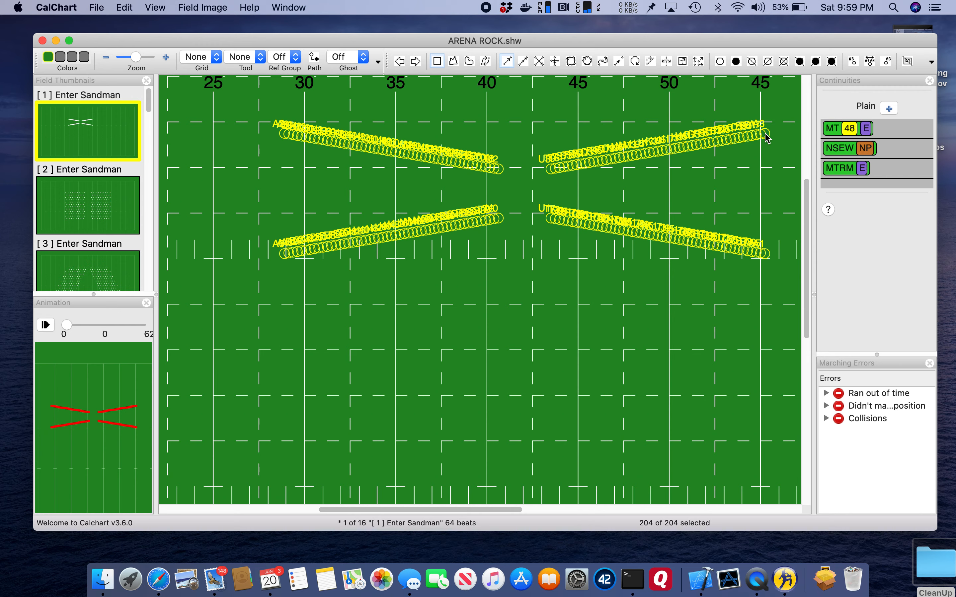
pyautogui.press('super+z')
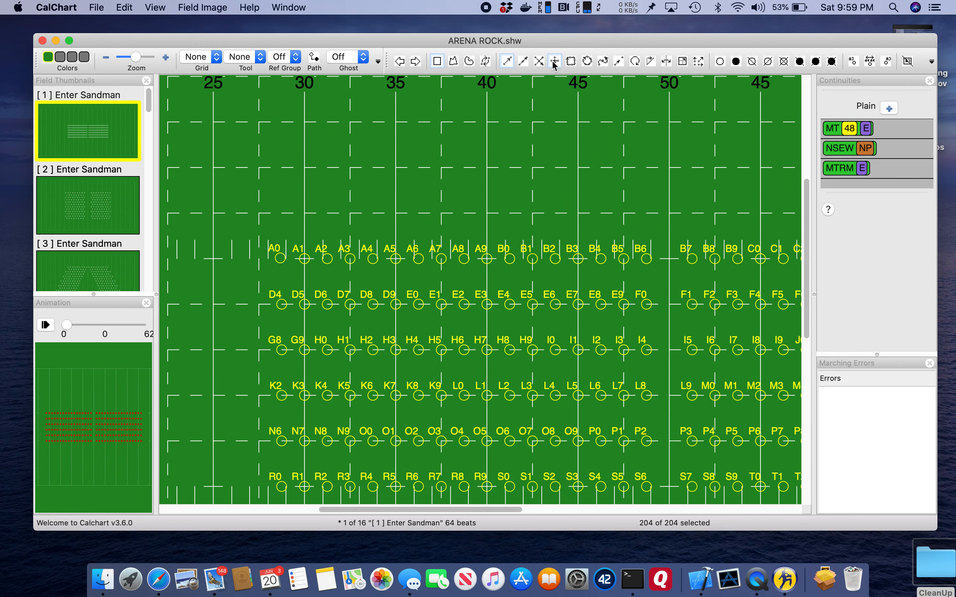
# Shape all selected marchers into an upright cross centred near the 40-yard line, and undo the shape
pyautogui.click(538, 61)
pyautogui.moveTo(279, 257); pyautogui.dragTo(702, 516)
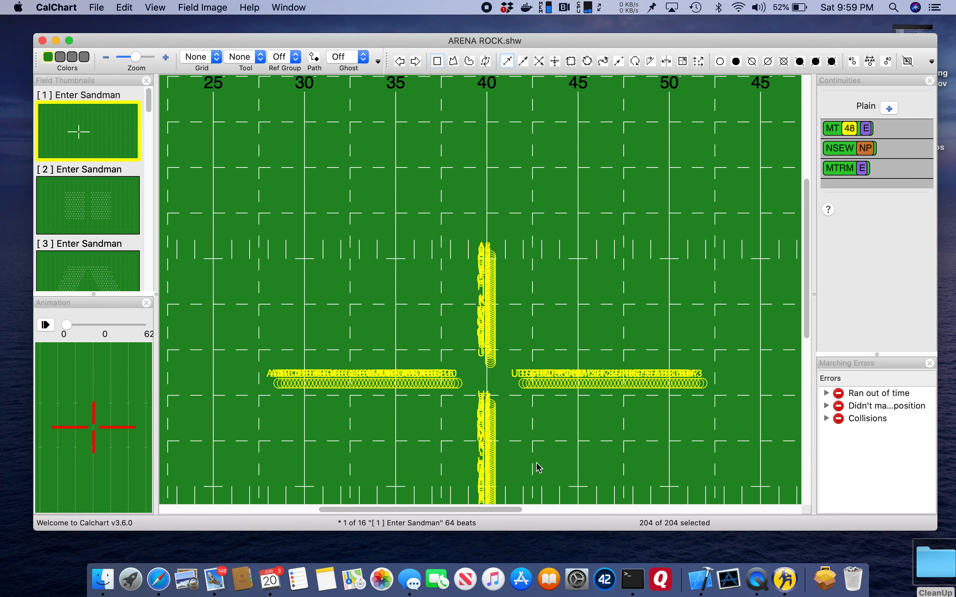
pyautogui.press('super+z')
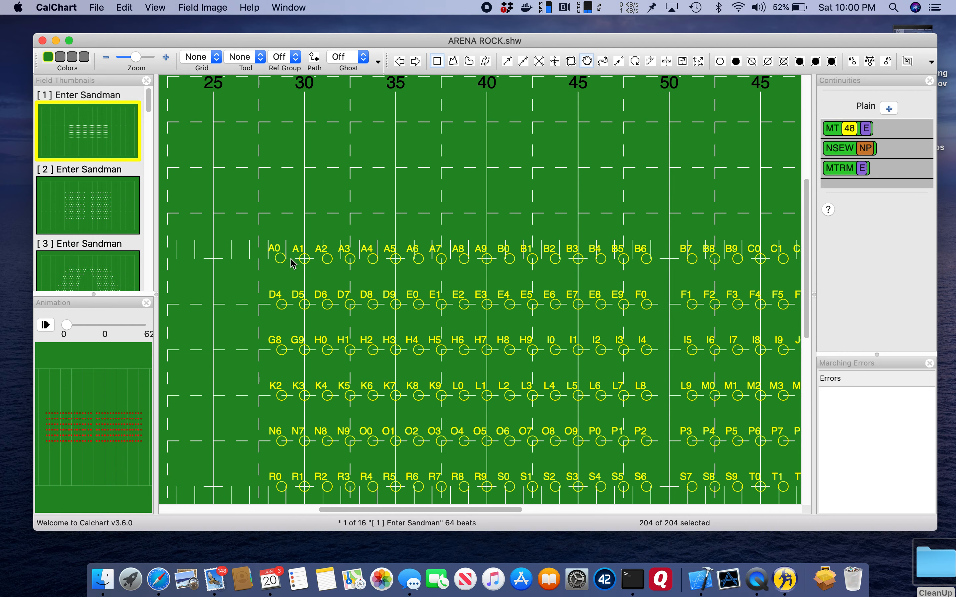
# Shape all selected marchers into a wide ellipse from A0's spot to the far 45-yard line, and undo the shape
pyautogui.moveTo(288, 259); pyautogui.dragTo(768, 116)
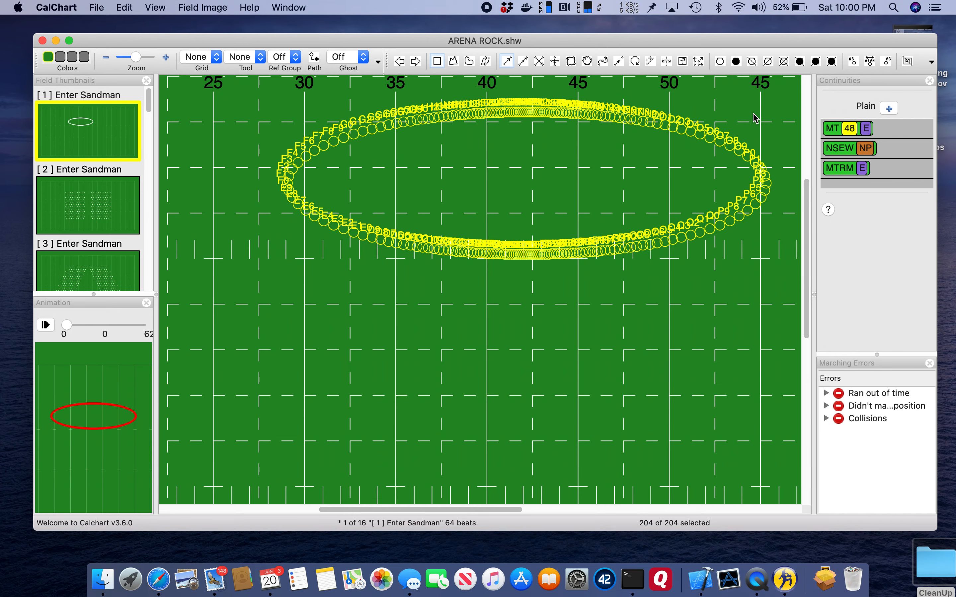
pyautogui.press('super+z')
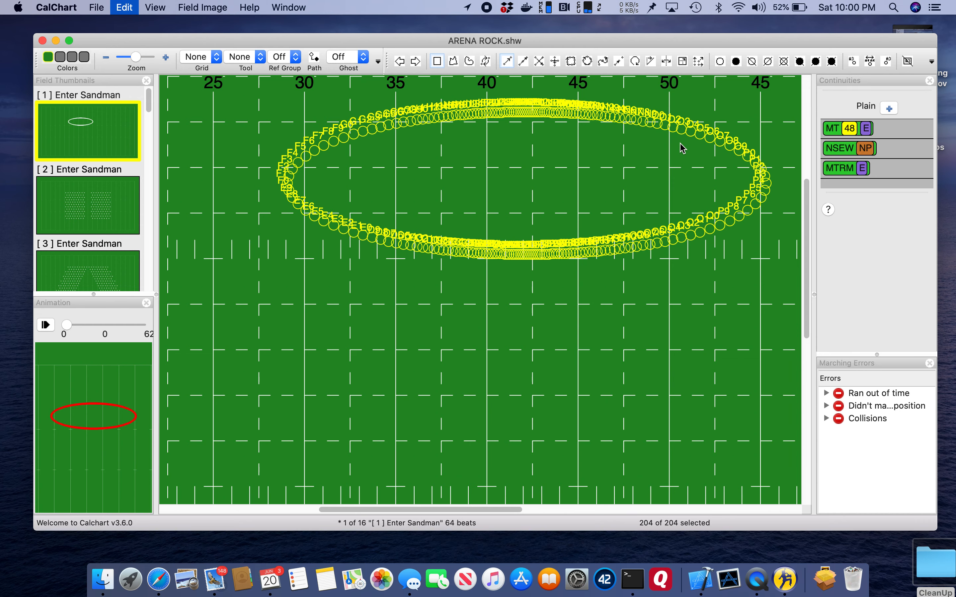
# Arrange all selected marchers along a freehand winding curve that starts at R0's spot and loops back to about the 38-yard line
pyautogui.click(602, 63)
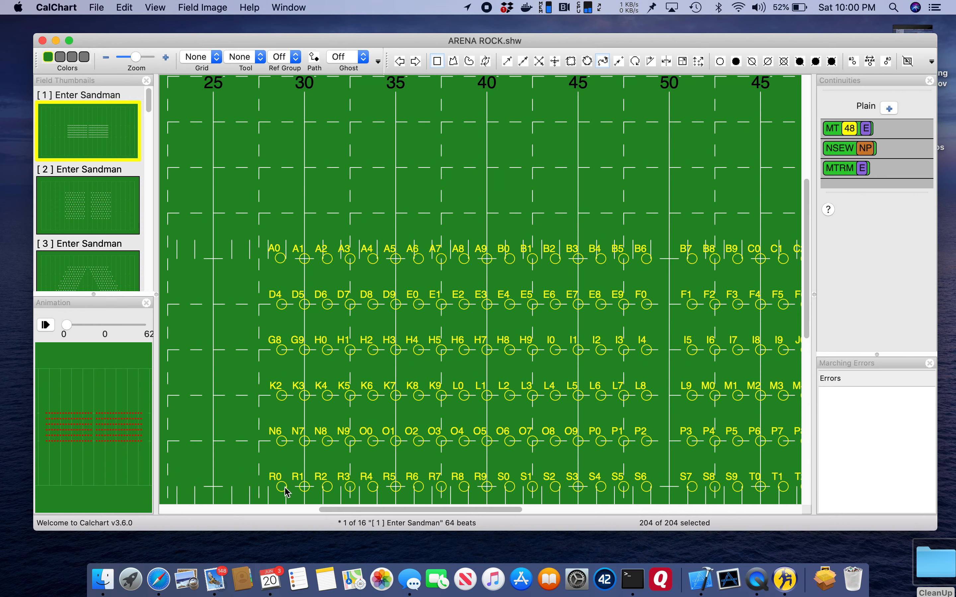
pyautogui.moveTo(287, 492)
pyautogui.mouseDown()
pyautogui.moveTo(241, 468)
pyautogui.moveTo(219, 423)
pyautogui.moveTo(266, 325)
pyautogui.moveTo(310, 303)
pyautogui.mouseUp()
pyautogui.moveTo(468, 349)
pyautogui.mouseDown()
pyautogui.moveTo(564, 348)
pyautogui.moveTo(698, 299)
pyautogui.moveTo(697, 243)
pyautogui.moveTo(641, 173)
pyautogui.moveTo(588, 138)
pyautogui.moveTo(371, 189)
pyautogui.moveTo(306, 230)
pyautogui.moveTo(221, 215)
pyautogui.moveTo(218, 163)
pyautogui.moveTo(280, 132)
pyautogui.moveTo(351, 135)
pyautogui.moveTo(441, 111)
pyautogui.moveTo(539, 110)
pyautogui.moveTo(584, 98)
pyautogui.moveTo(656, 112)
pyautogui.moveTo(712, 154)
pyautogui.moveTo(755, 303)
pyautogui.moveTo(666, 453)
pyautogui.moveTo(447, 451)
pyautogui.moveTo(385, 479)
pyautogui.mouseUp()
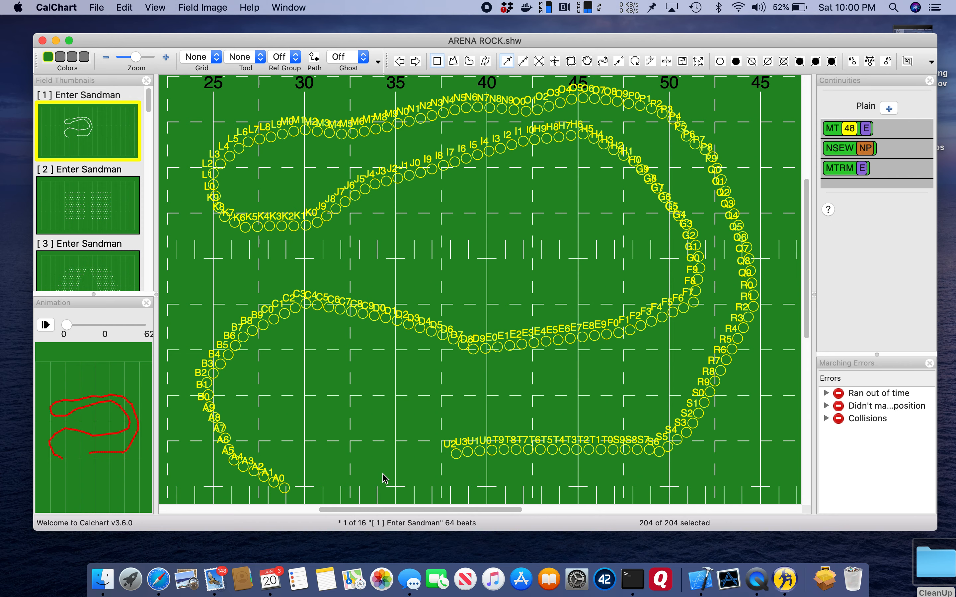
# Undo the freehand curve arrangement, and reselect all marchers after selecting A0 alone
pyautogui.press('super+z')
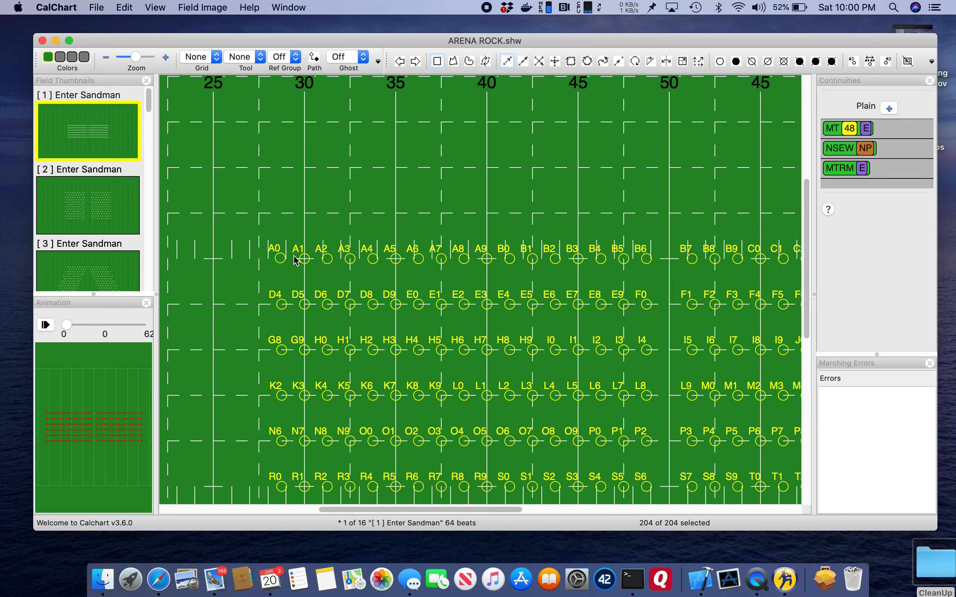
pyautogui.click(280, 261)
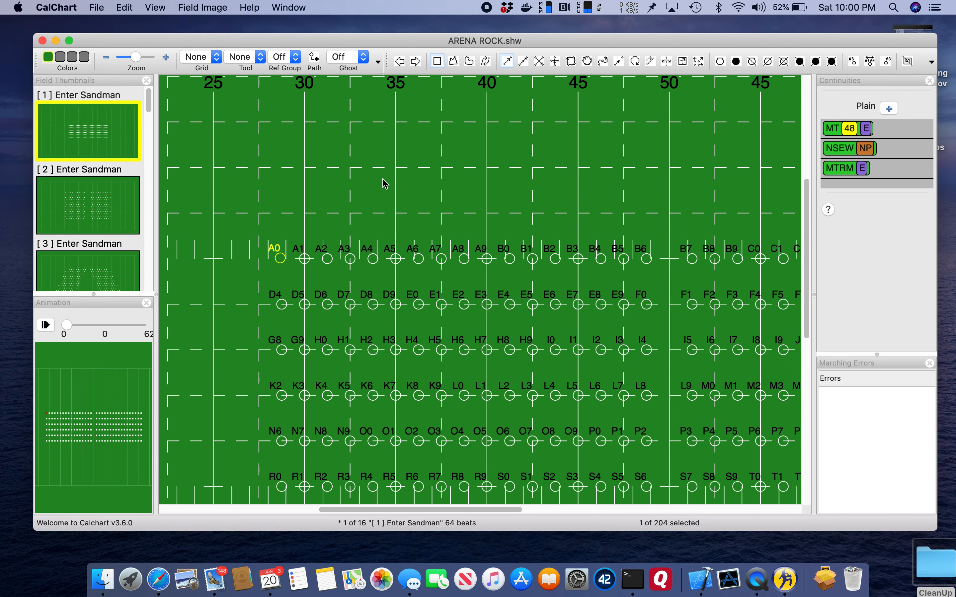
pyautogui.press('super+a')
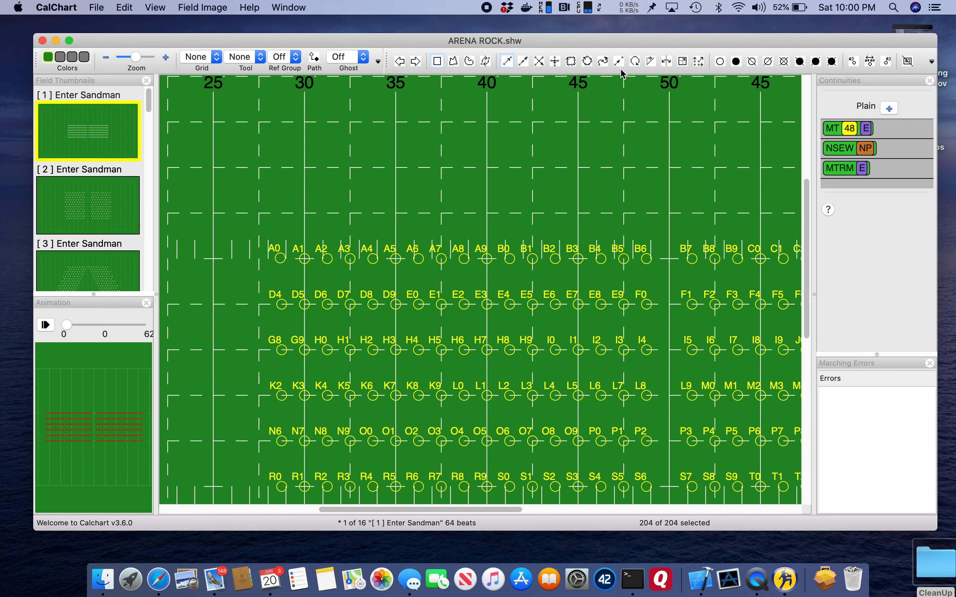
# Place all selected marchers in a tightly spaced diagonal line from A0's spot to near the far 45-yard line, and undo the lines
pyautogui.click(619, 67)
pyautogui.moveTo(280, 259); pyautogui.dragTo(380, 216)
pyautogui.press('super+z')
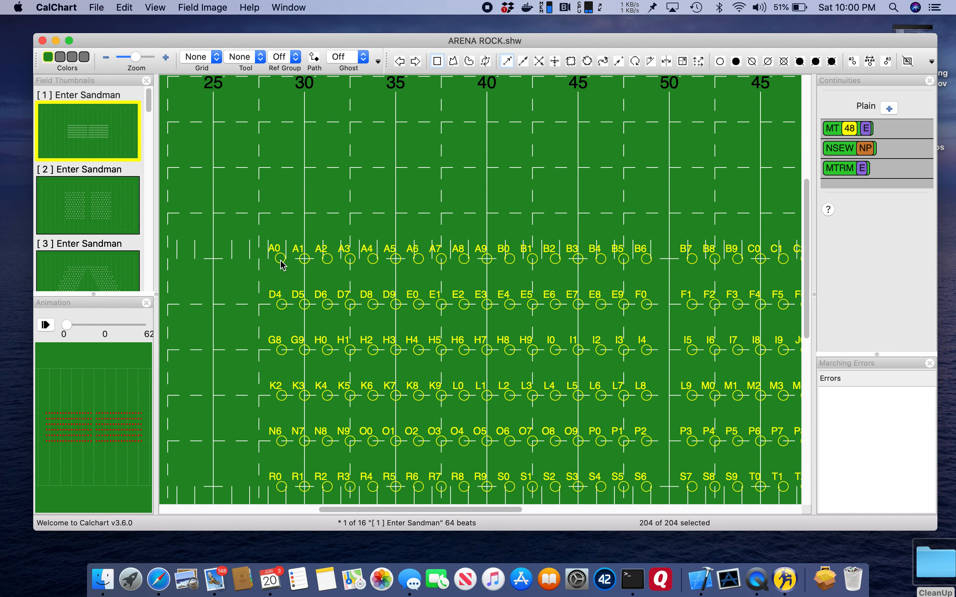
pyautogui.click(619, 63)
pyautogui.moveTo(285, 264); pyautogui.dragTo(283, 263)
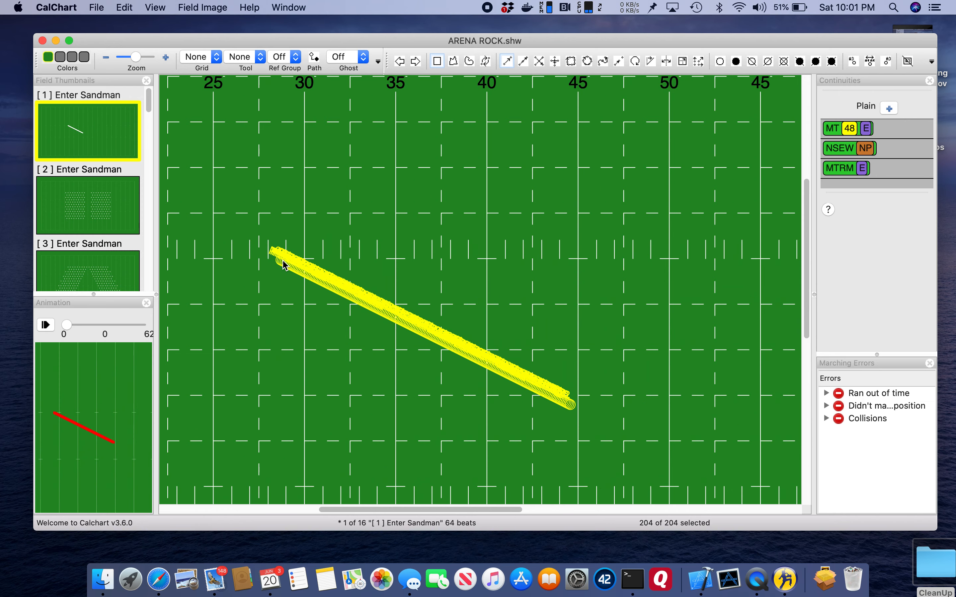
pyautogui.press('super+z')
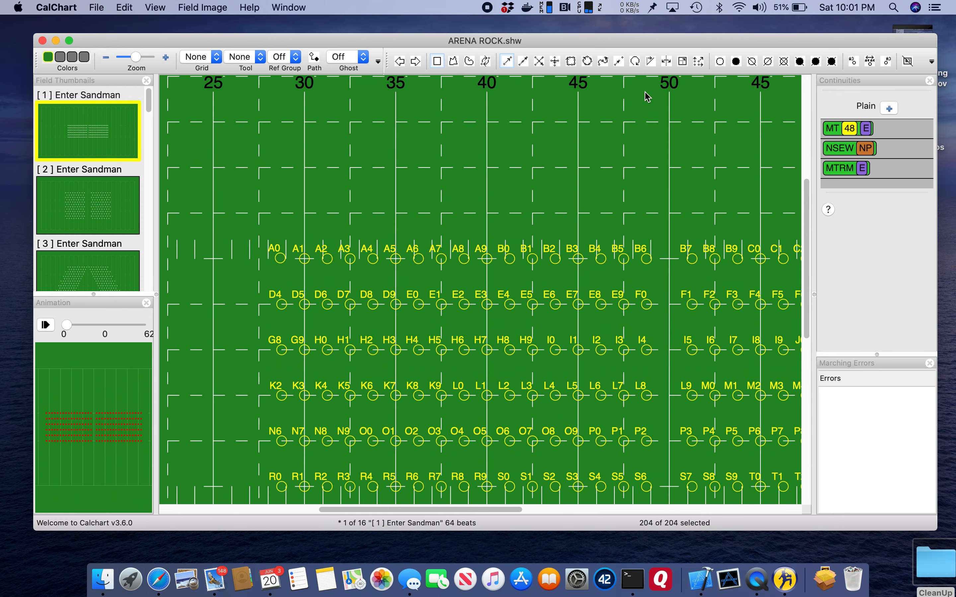
# Rotate the block of all marchers slightly clockwise around A0, and undo the rotation
pyautogui.click(640, 67)
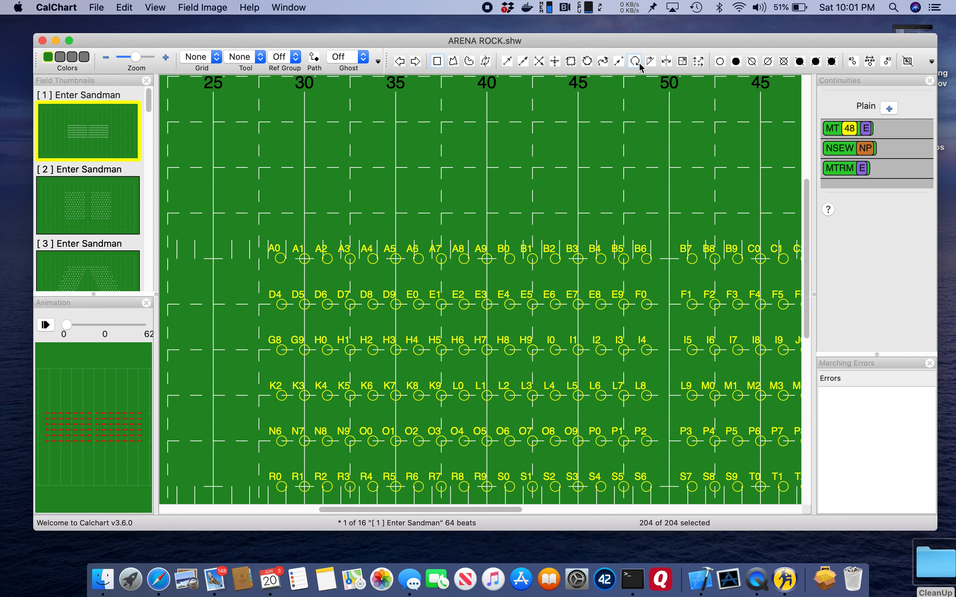
pyautogui.click(283, 258)
pyautogui.moveTo(553, 152); pyautogui.dragTo(543, 206)
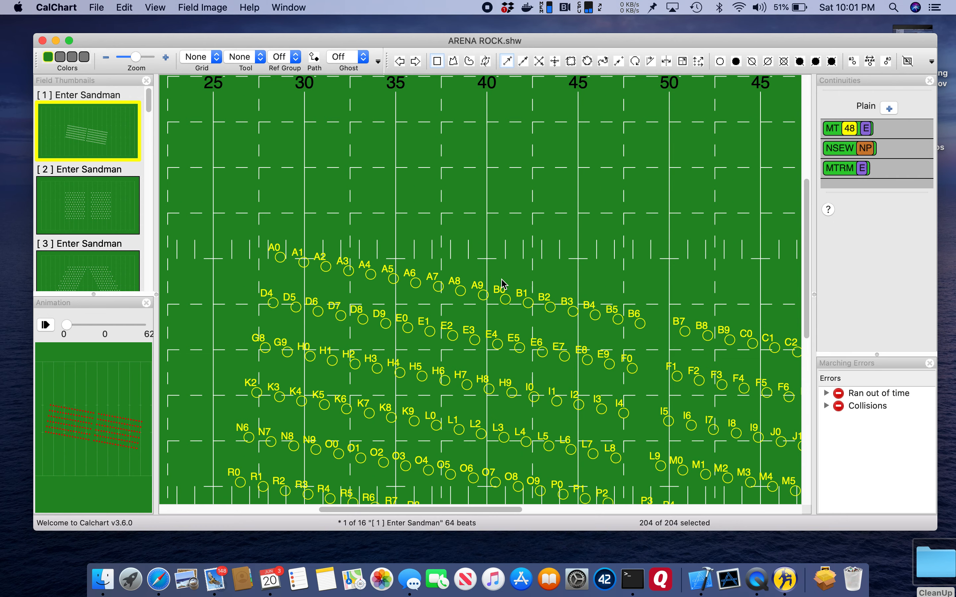
pyautogui.press('cmd+z')
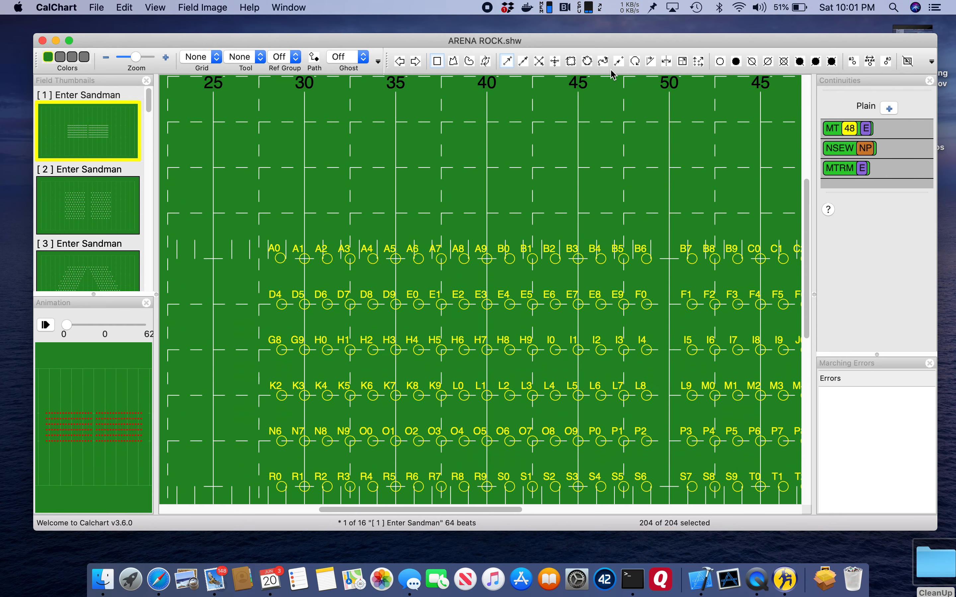
# Shear the block of all marchers from A0 and again from a reference point above the block, undoing each shear
pyautogui.click(657, 63)
pyautogui.click(283, 259)
pyautogui.moveTo(300, 247); pyautogui.dragTo(341, 253)
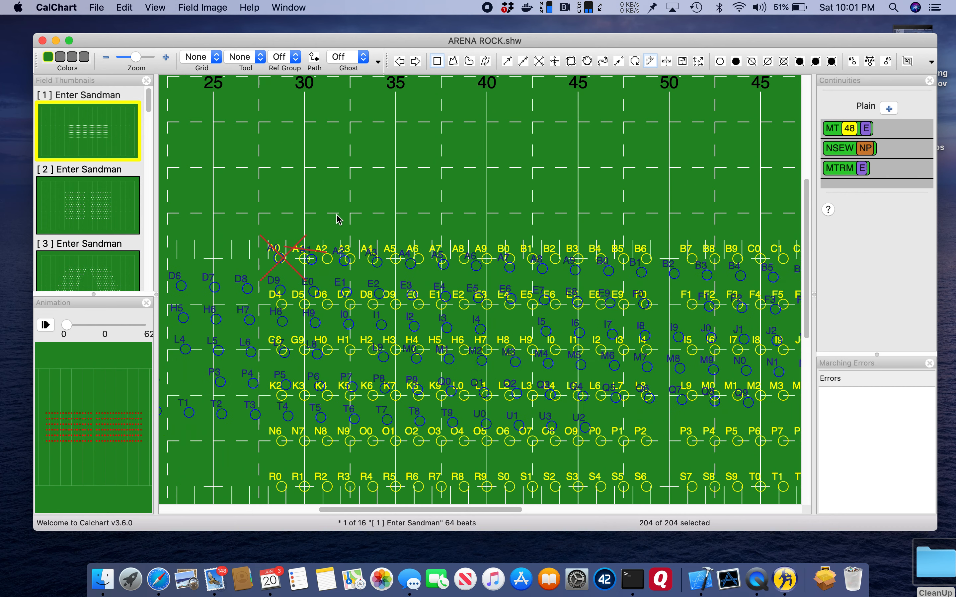
pyautogui.moveTo(347, 211); pyautogui.dragTo(293, 236)
pyautogui.press('super+z')
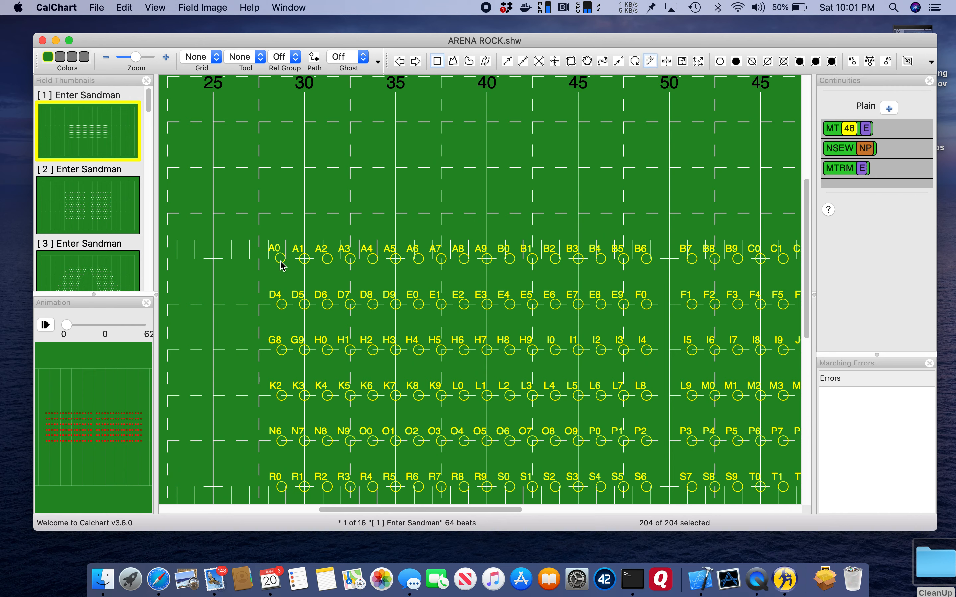
pyautogui.moveTo(246, 147)
pyautogui.mouseDown()
pyautogui.moveTo(377, 133)
pyautogui.moveTo(288, 149)
pyautogui.moveTo(207, 198)
pyautogui.moveTo(266, 156)
pyautogui.moveTo(333, 128)
pyautogui.moveTo(260, 150)
pyautogui.moveTo(220, 183)
pyautogui.moveTo(255, 157)
pyautogui.mouseUp()
pyautogui.moveTo(422, 165); pyautogui.dragTo(412, 249)
pyautogui.press('super+z')
# Try reflecting the block of all selected marchers, and undo the resulting block changes
pyautogui.click(666, 61)
pyautogui.moveTo(391, 317); pyautogui.dragTo(446, 329)
pyautogui.press('super+z')
pyautogui.moveTo(385, 216); pyautogui.dragTo(353, 216)
pyautogui.press('super+z')
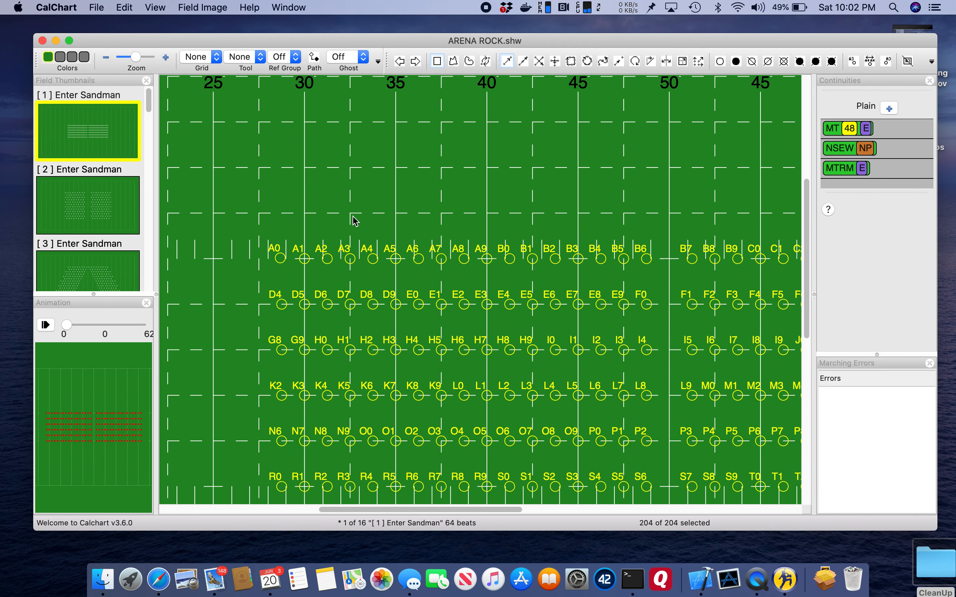
# Widen and slant the block using A0, G8 and A5 as reference points, moving each to a new spot, and undo the reshape
pyautogui.click(698, 63)
pyautogui.moveTo(280, 258); pyautogui.dragTo(277, 183)
pyautogui.moveTo(281, 351); pyautogui.dragTo(250, 348)
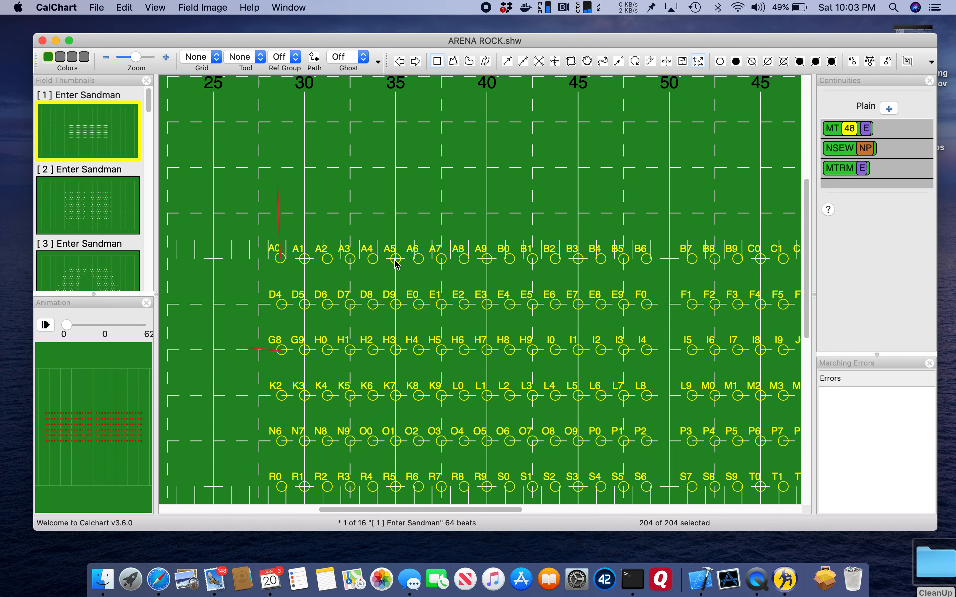
pyautogui.moveTo(395, 263); pyautogui.dragTo(415, 237)
pyautogui.moveTo(420, 231)
pyautogui.mouseDown()
pyautogui.moveTo(410, 195)
pyautogui.moveTo(379, 206)
pyautogui.moveTo(407, 189)
pyautogui.moveTo(401, 177)
pyautogui.moveTo(410, 192)
pyautogui.mouseUp()
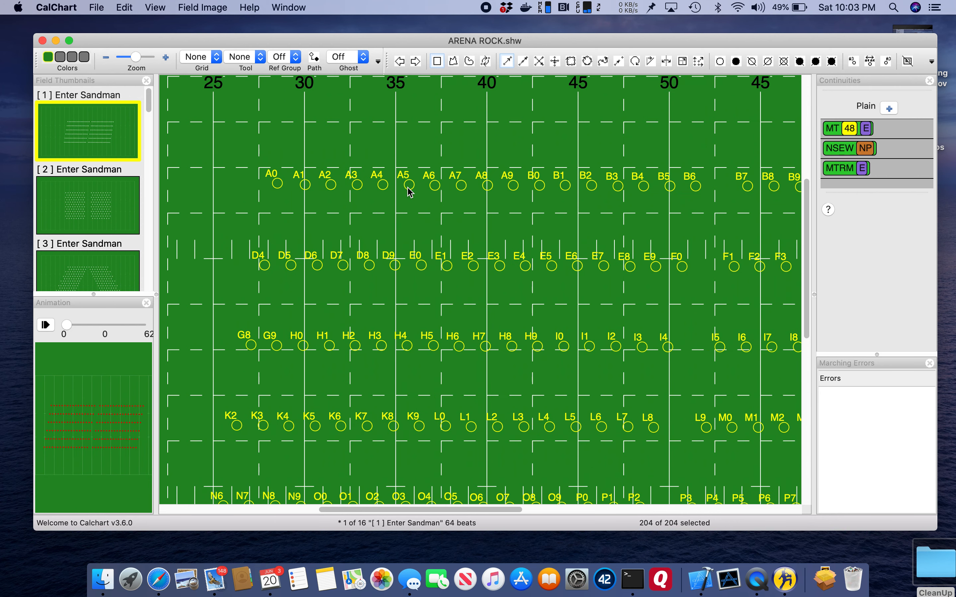
pyautogui.press('super+z')
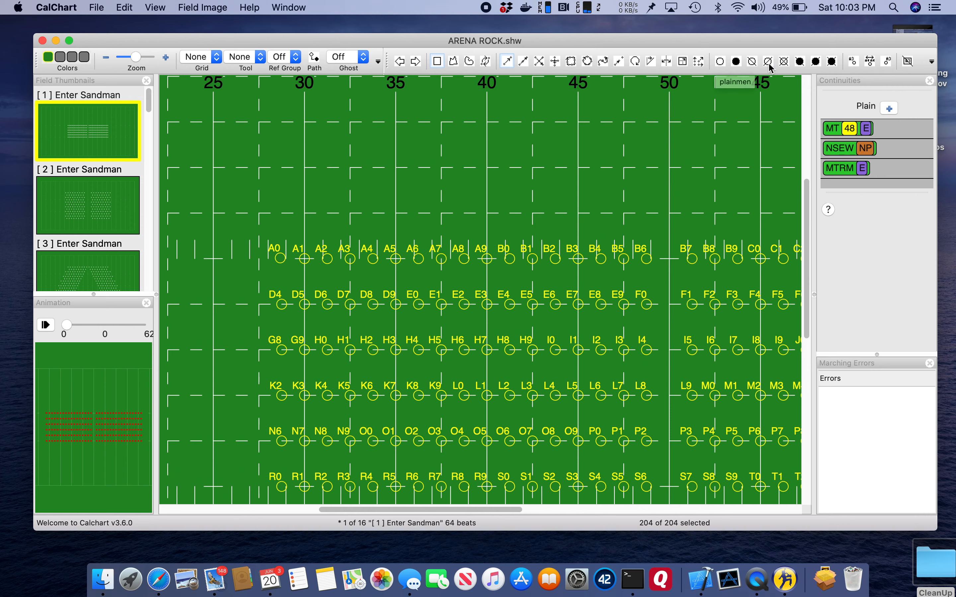
# Try the Solid and Backslash symbols on all selected marchers, and finish with the Solid Crossed symbol
pyautogui.click(735, 61)
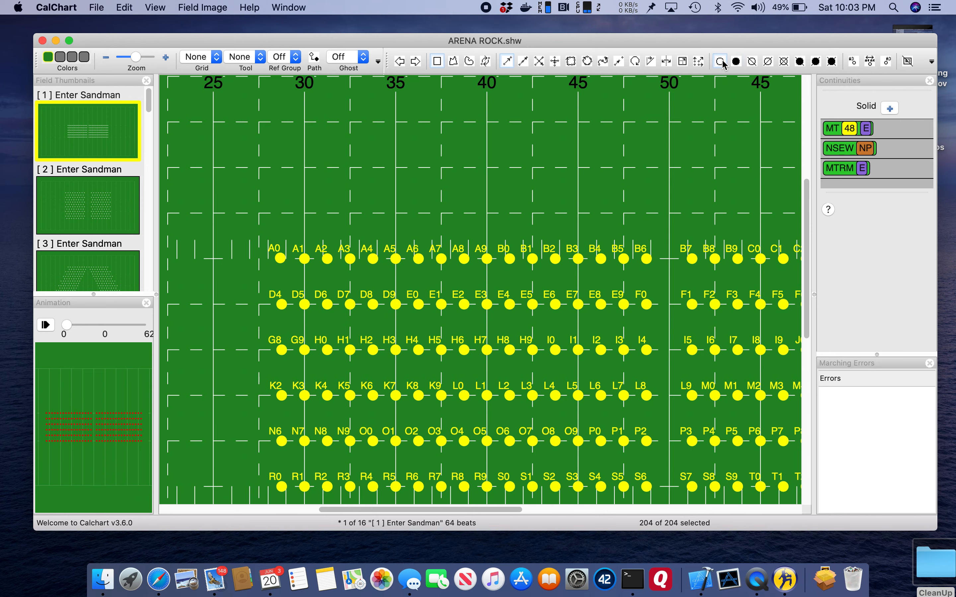
pyautogui.click(747, 61)
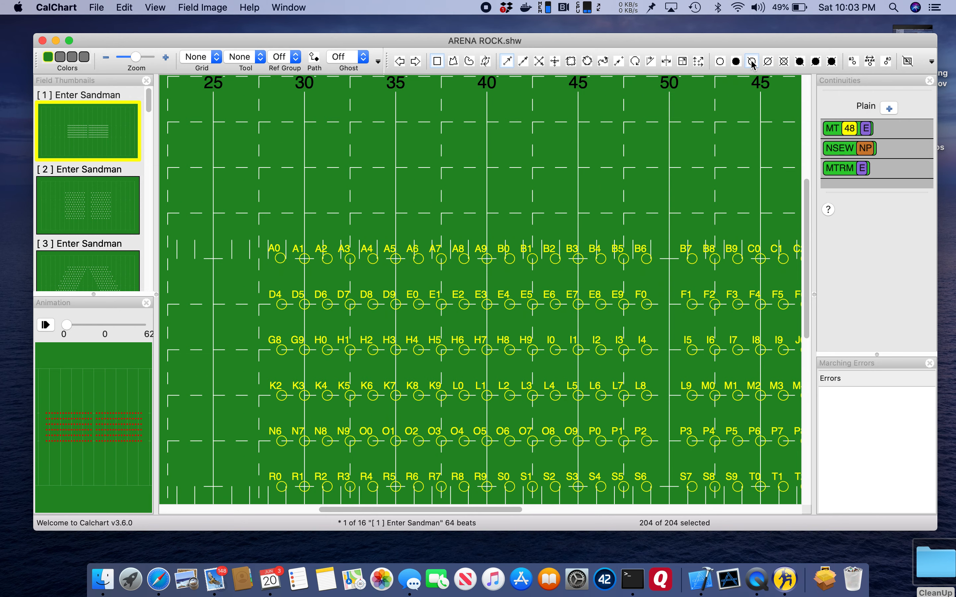
pyautogui.click(819, 62)
pyautogui.click(833, 62)
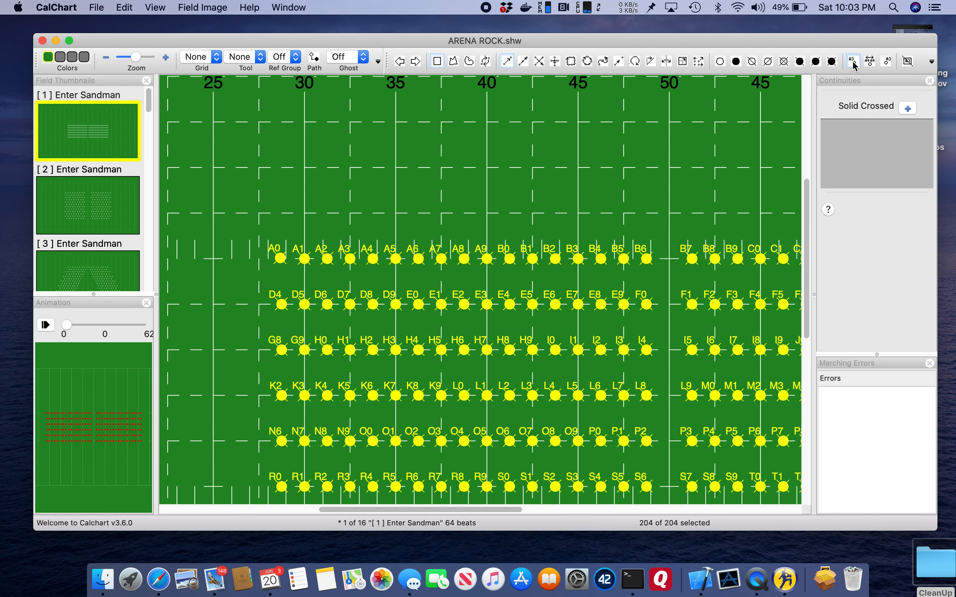
# Flip all selected marchers' labels from side to side, ending to the right of the symbols, and hide the labels
pyautogui.click(870, 63)
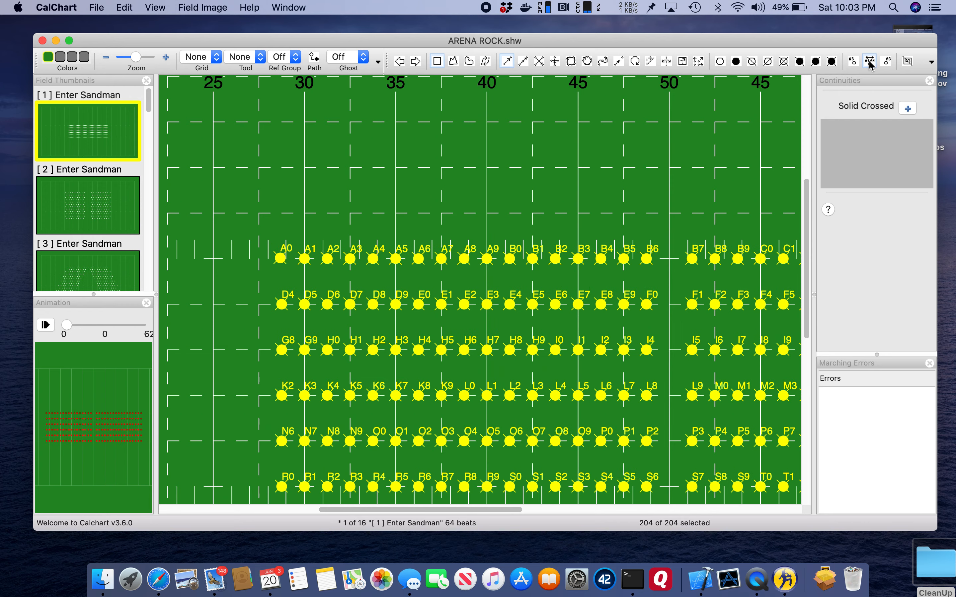
pyautogui.click(870, 62)
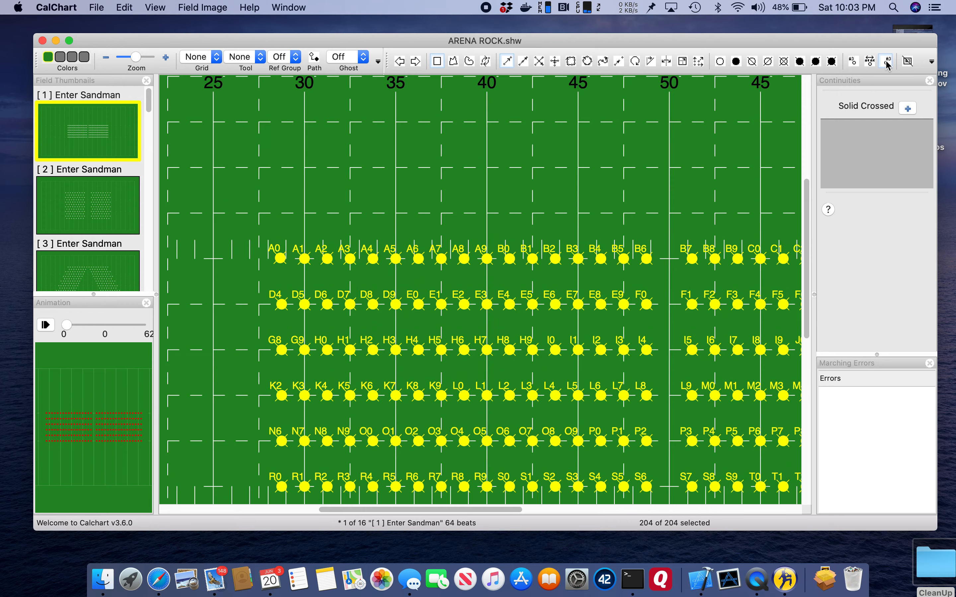
pyautogui.click(870, 63)
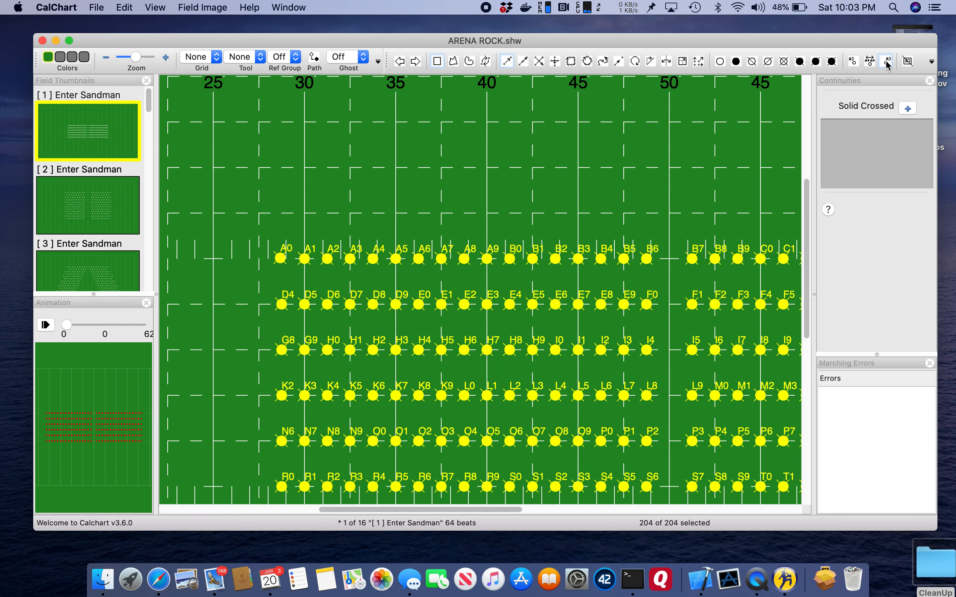
pyautogui.click(908, 62)
pyautogui.click(931, 63)
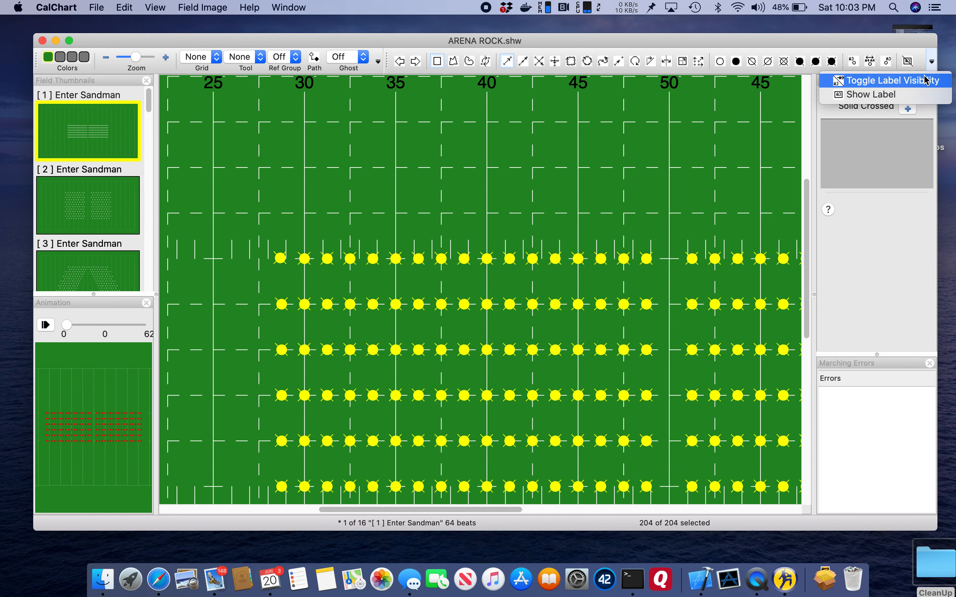